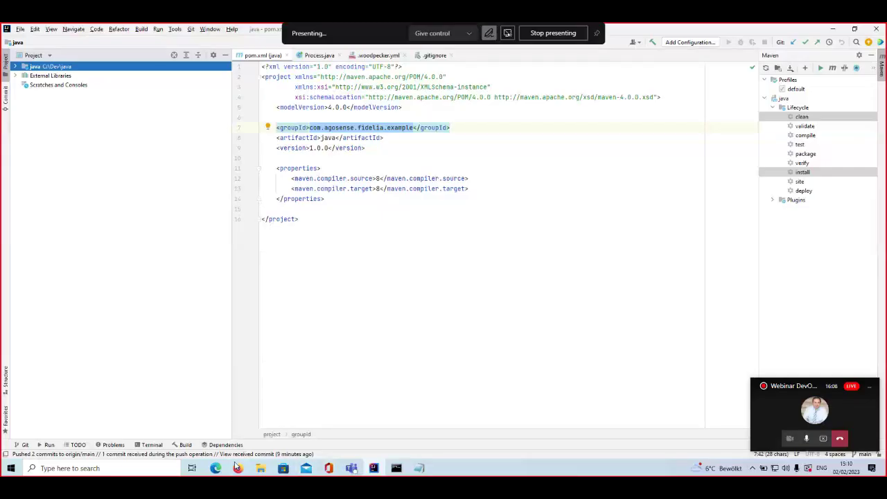
# - Switch to Firefox and sign in to agosense.fidelia as root with the account password, without saving the login in the browser
pyautogui.click(238, 468)
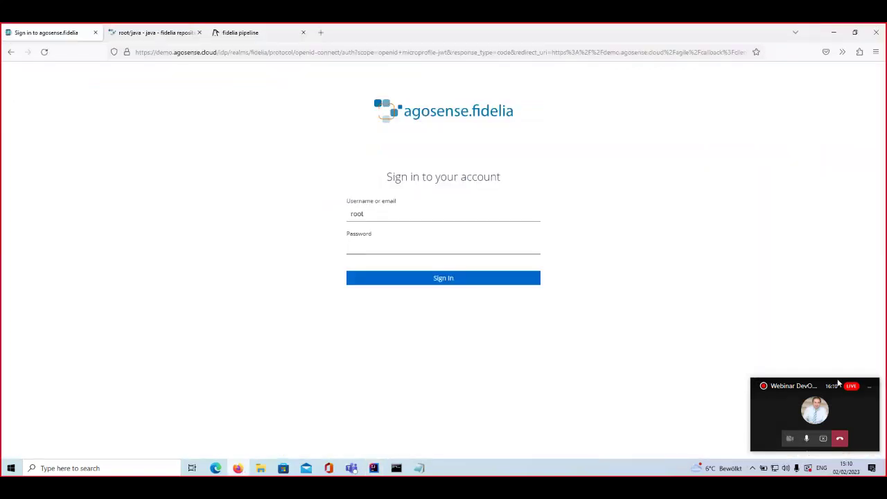
pyautogui.click(865, 388)
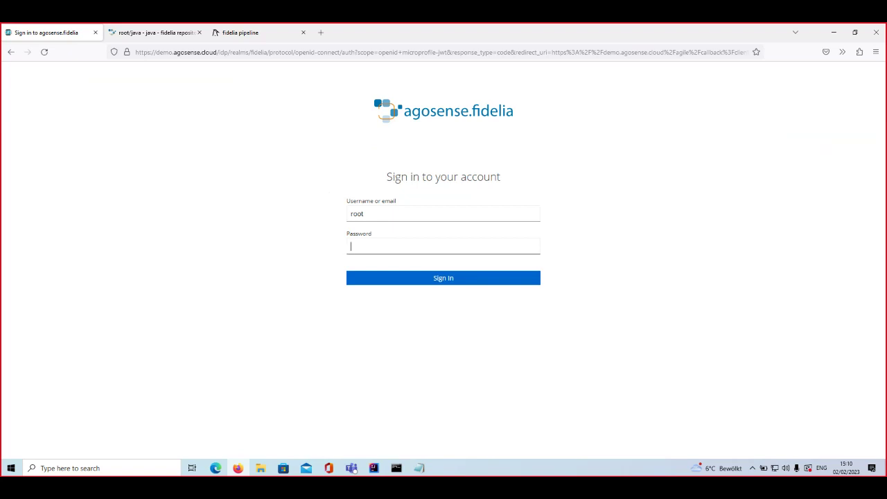
pyautogui.click(392, 252)
pyautogui.hotkey('ctrl', 'v')
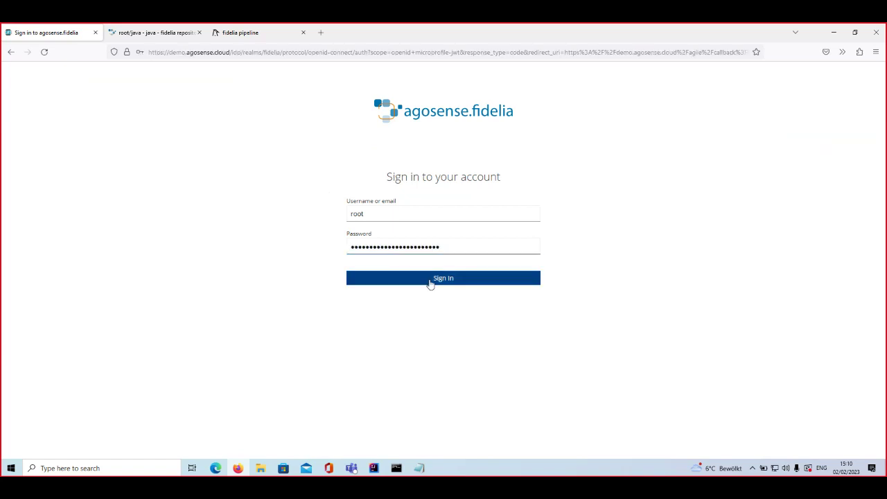
pyautogui.click(430, 279)
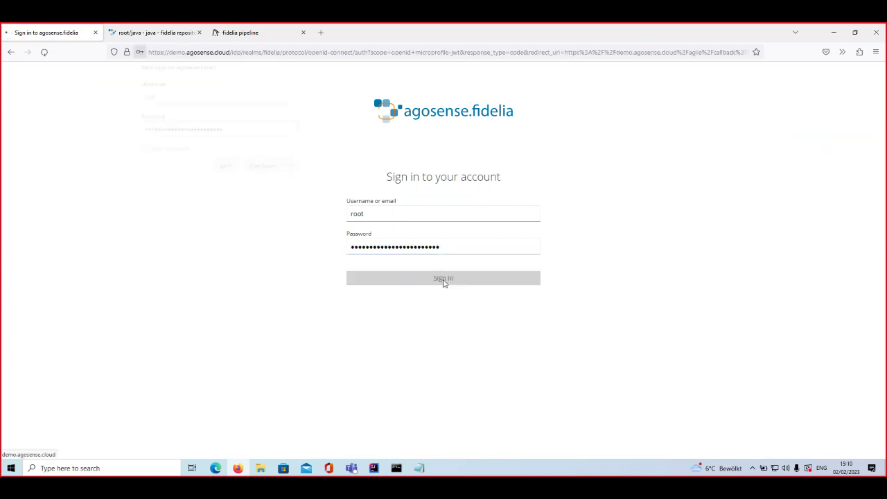
pyautogui.click(262, 169)
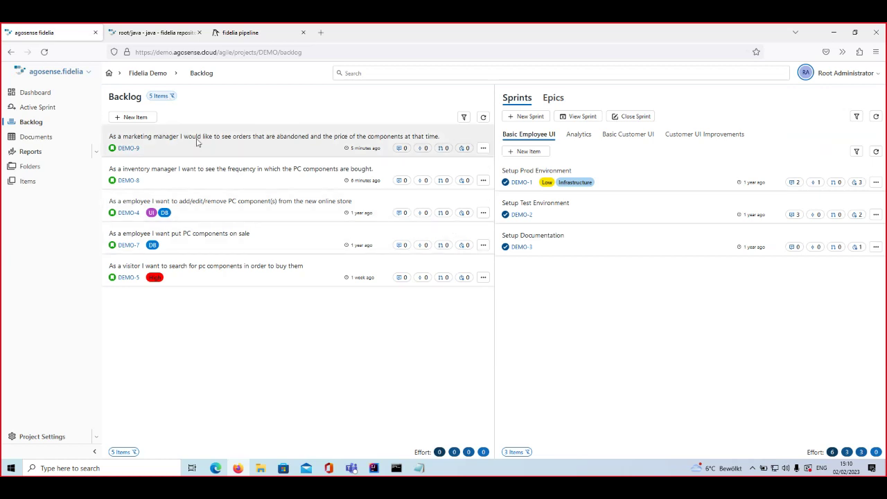
# - View the project dashboard and reopen the Fidelia Demo project's backlog from the overview of all projects
pyautogui.click(34, 94)
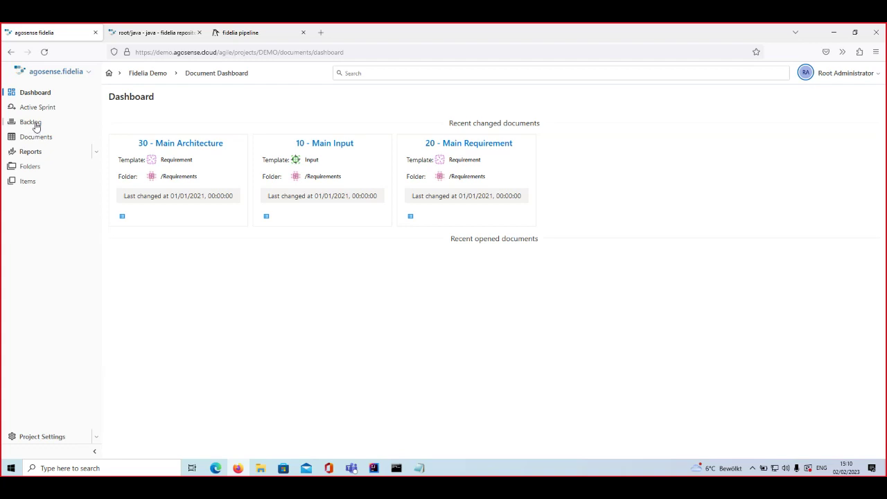
pyautogui.click(34, 125)
pyautogui.click(151, 76)
pyautogui.click(109, 73)
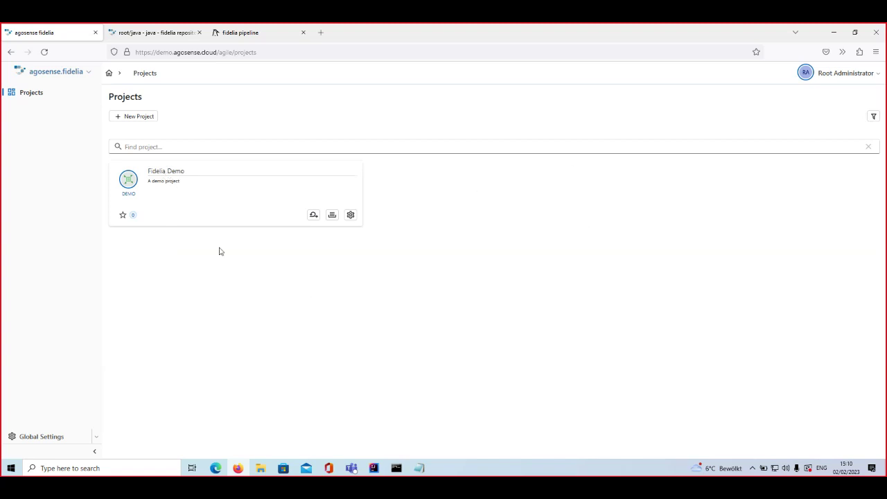
pyautogui.click(162, 176)
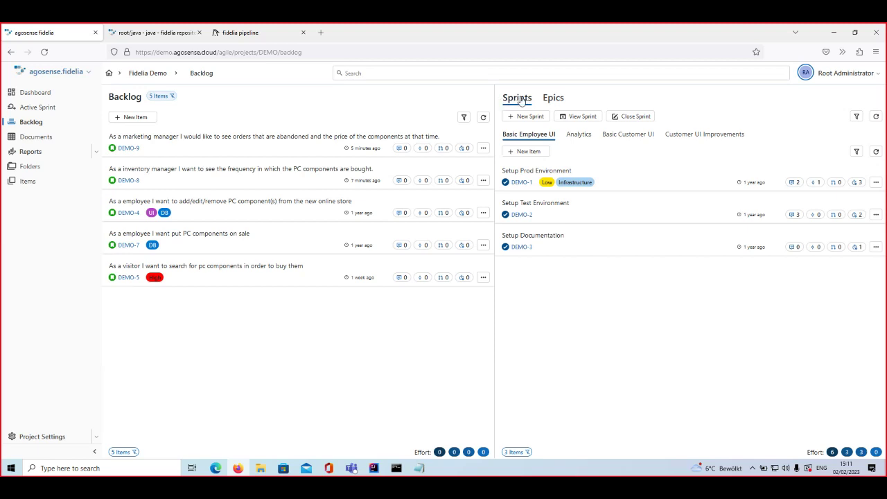
# - Review the items in the Basic Employee UI, Analytics, Basic Customer UI and Customer UI Improvements sprints
pyautogui.click(568, 135)
pyautogui.click(627, 135)
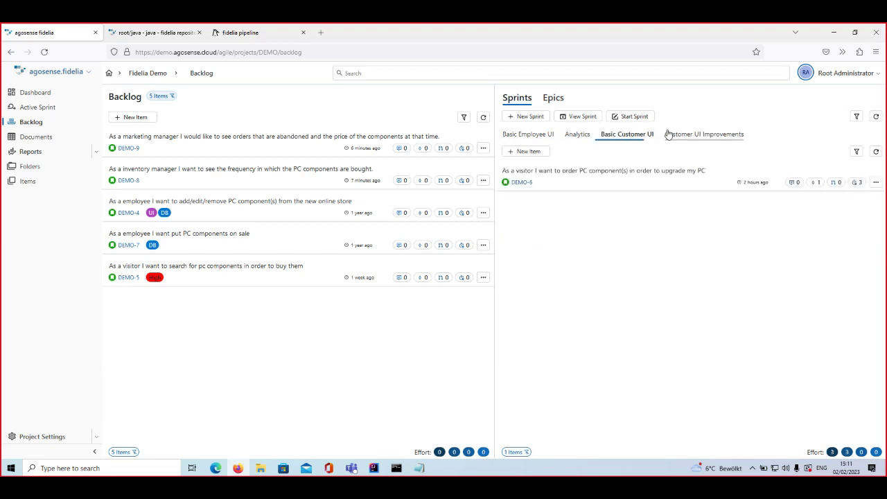
pyautogui.click(676, 135)
pyautogui.click(528, 135)
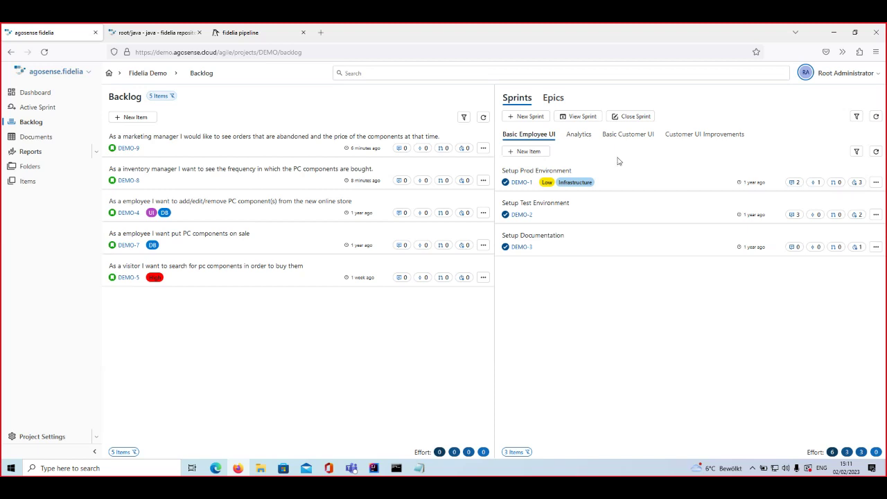
pyautogui.click(580, 134)
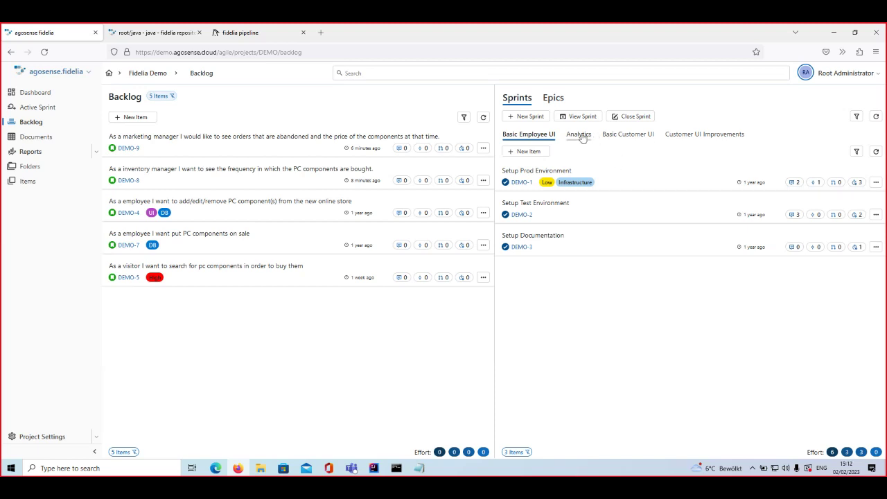
pyautogui.click(647, 135)
pyautogui.click(693, 136)
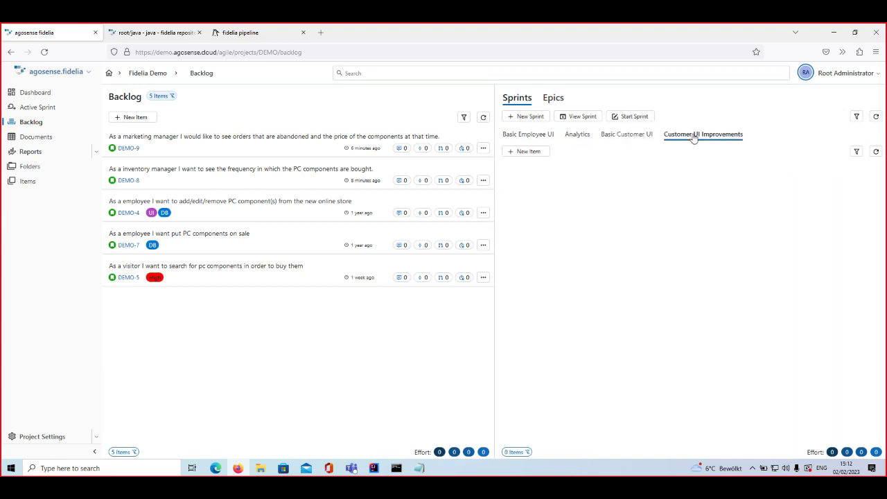
pyautogui.click(643, 139)
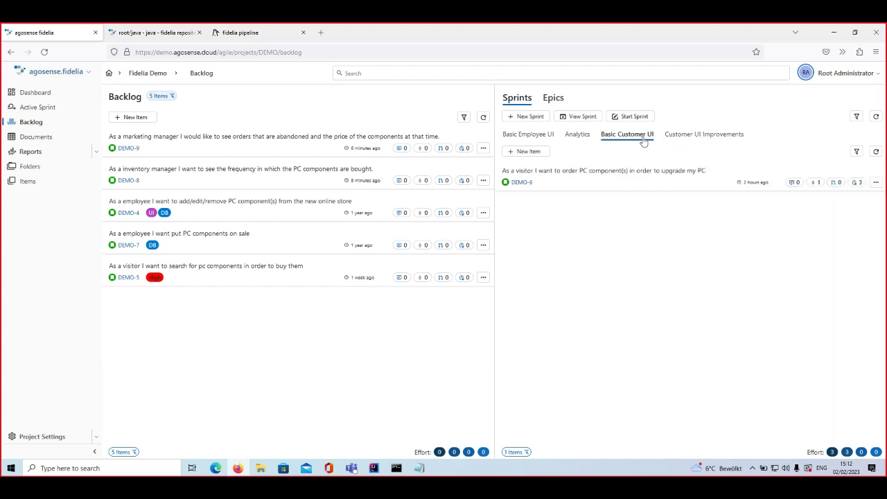
pyautogui.click(526, 132)
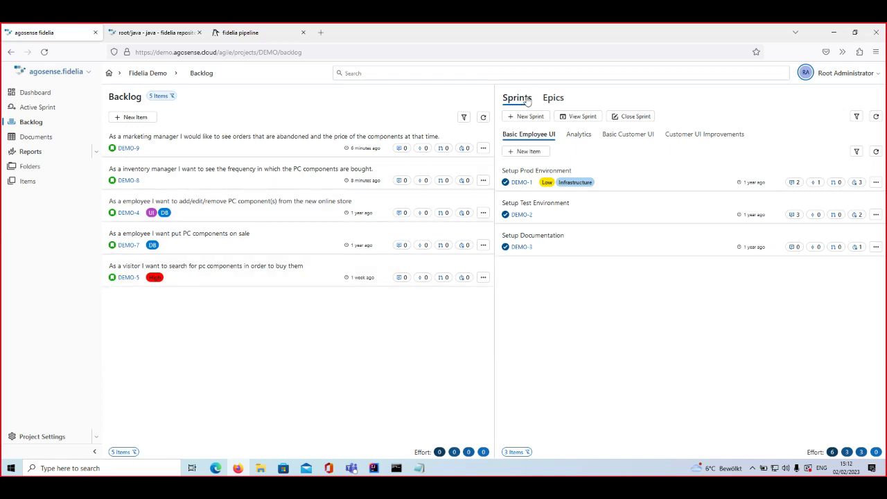
pyautogui.click(575, 135)
pyautogui.click(611, 134)
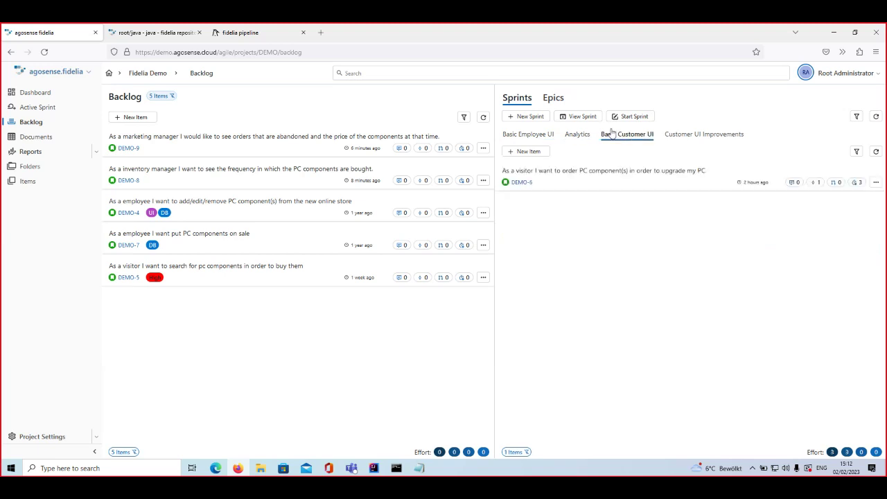
pyautogui.click(676, 133)
pyautogui.click(554, 135)
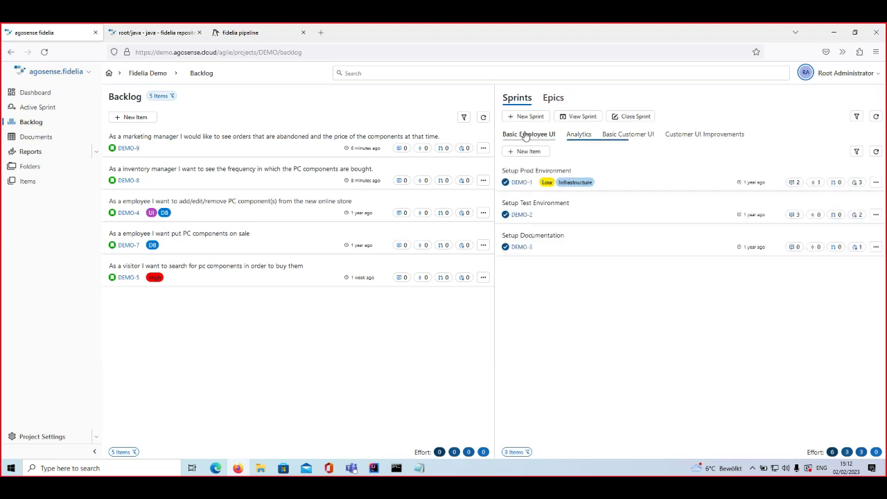
# - Create a new epic with the summary "My First Epic" in the Fidelia Demo project and close its details
pyautogui.click(556, 97)
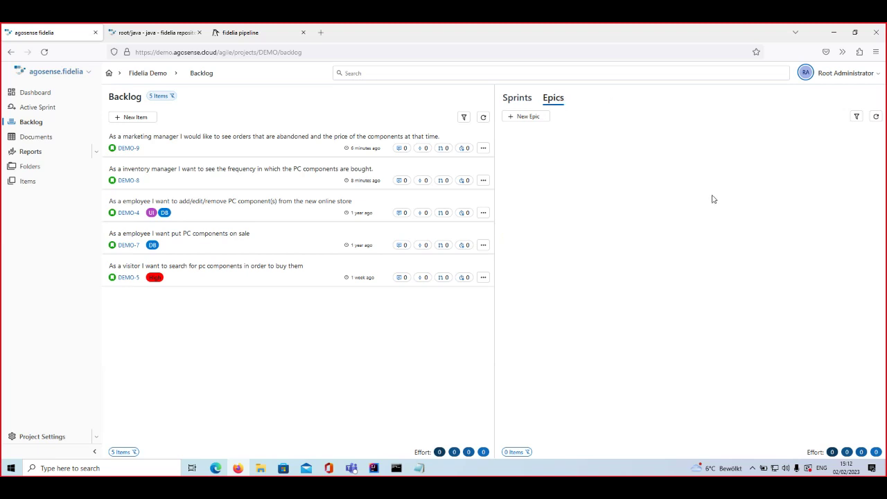
pyautogui.click(529, 118)
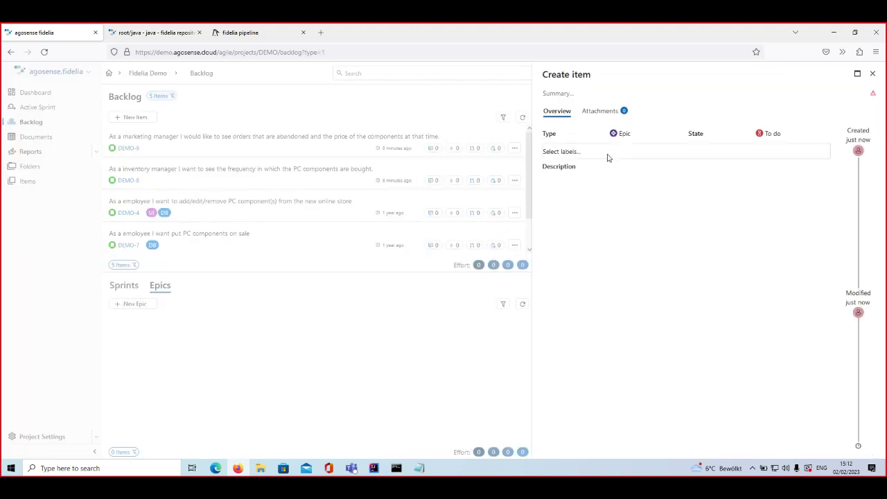
pyautogui.click(560, 92)
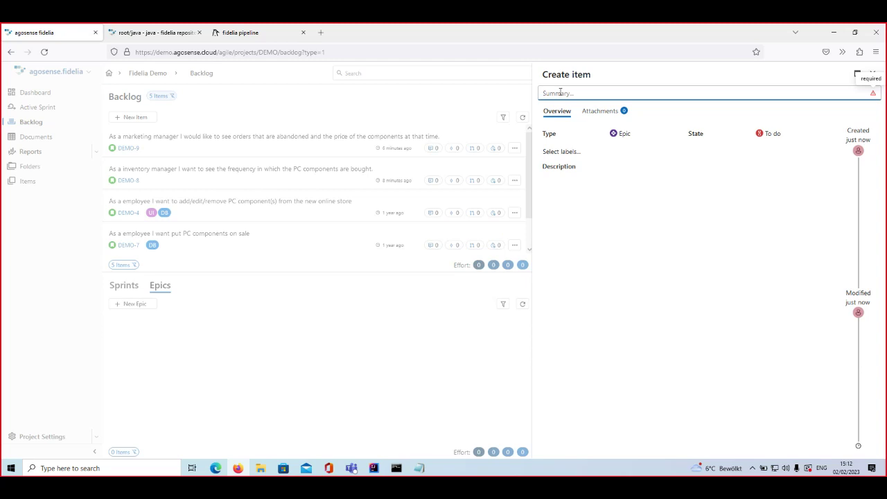
pyautogui.write('M')
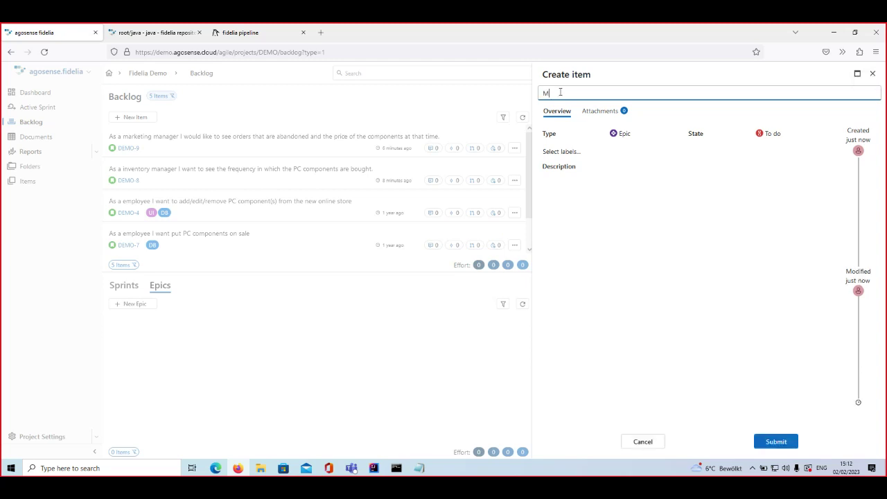
pyautogui.write('y First Epic')
pyautogui.click(776, 441)
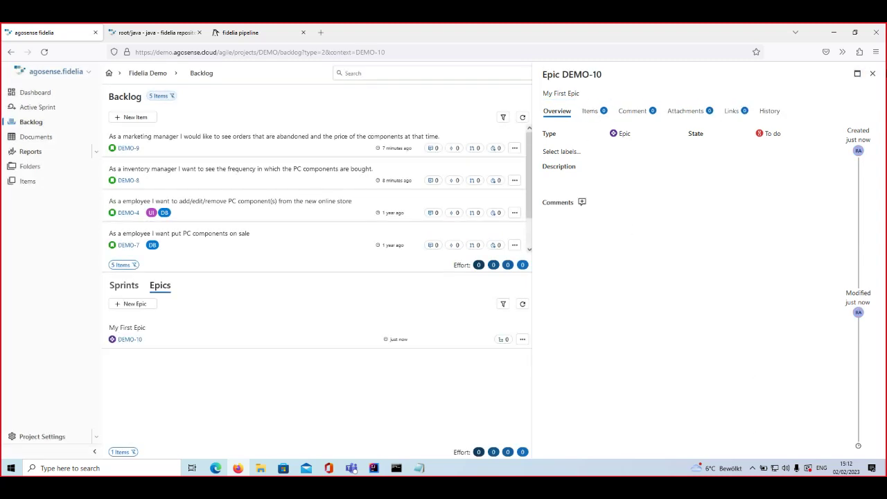
pyautogui.click(873, 74)
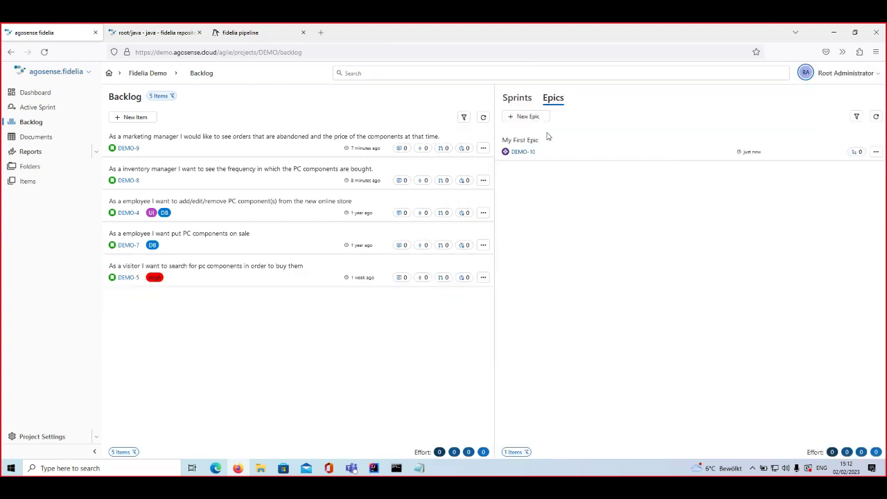
# - Add a story with the summary "My very first story" to the epic My First Epic and close the epic's details
pyautogui.click(535, 151)
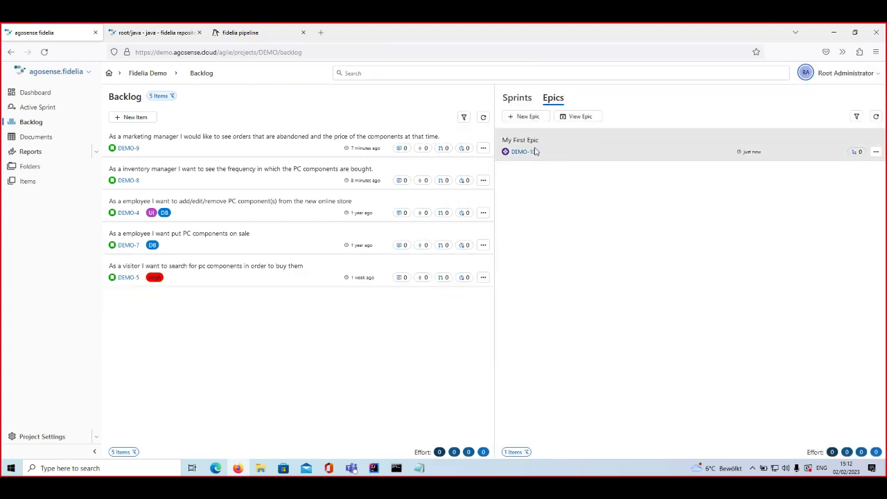
pyautogui.click(534, 151)
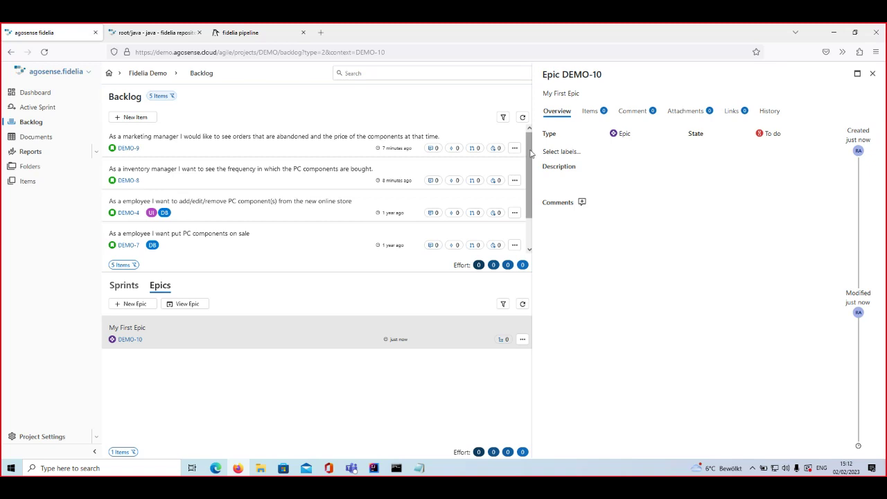
pyautogui.click(594, 115)
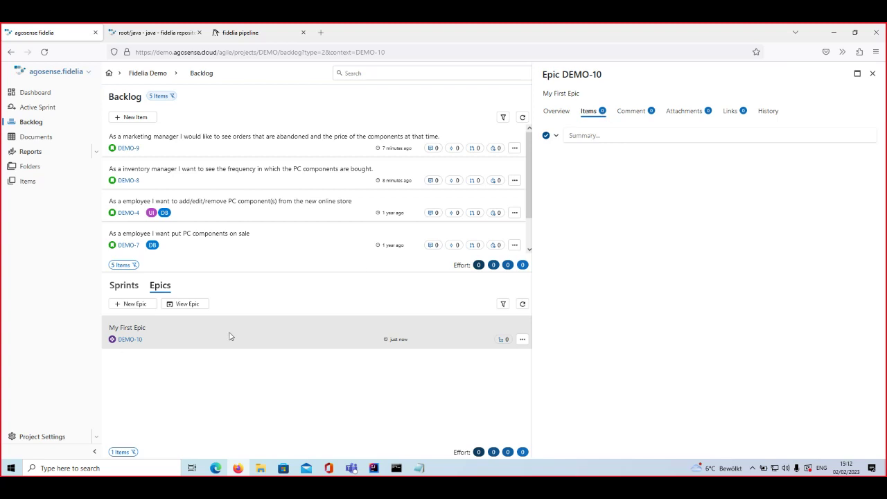
pyautogui.click(602, 136)
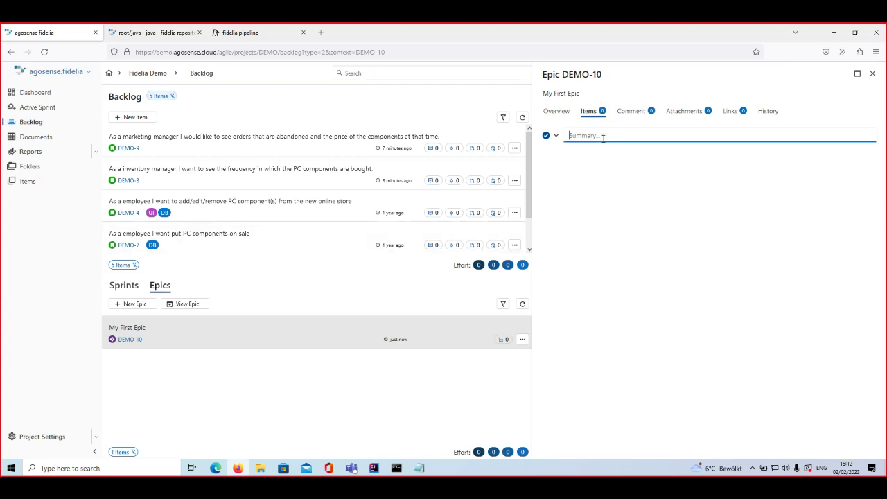
pyautogui.click(556, 135)
pyautogui.click(568, 167)
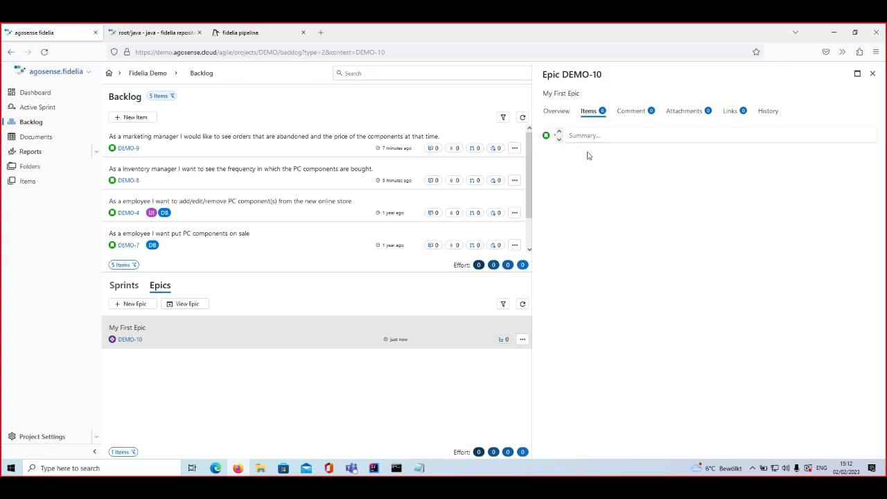
pyautogui.click(592, 136)
pyautogui.write('M')
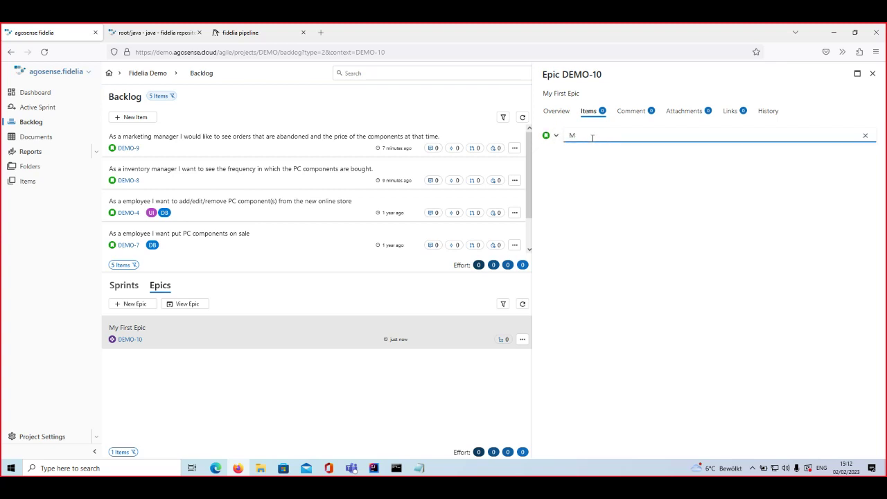
pyautogui.write('y very first story')
pyautogui.press('Return')
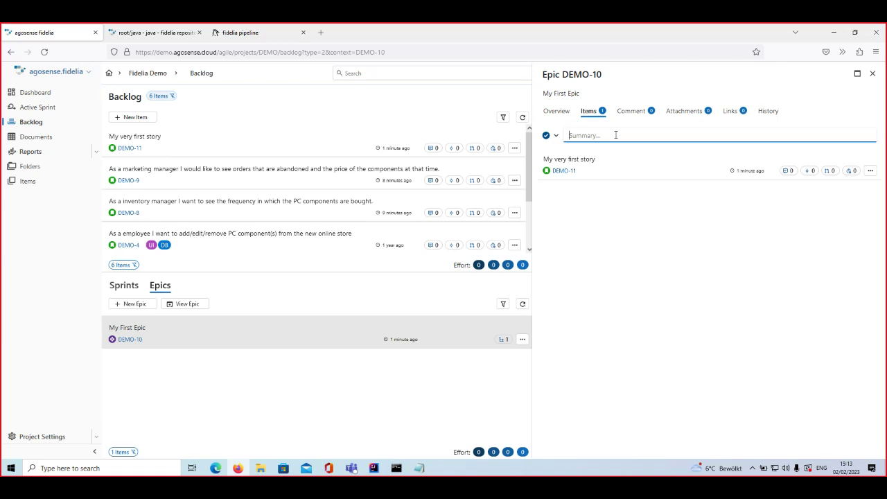
pyautogui.click(871, 74)
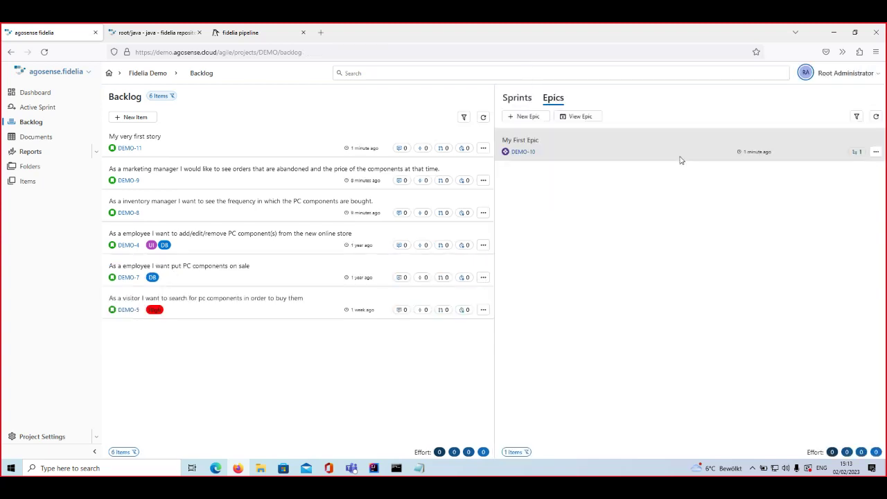
# - Review the Basic Customer UI and Basic Employee UI sprints and check which actions the Setup Documentation item offers
pyautogui.click(518, 99)
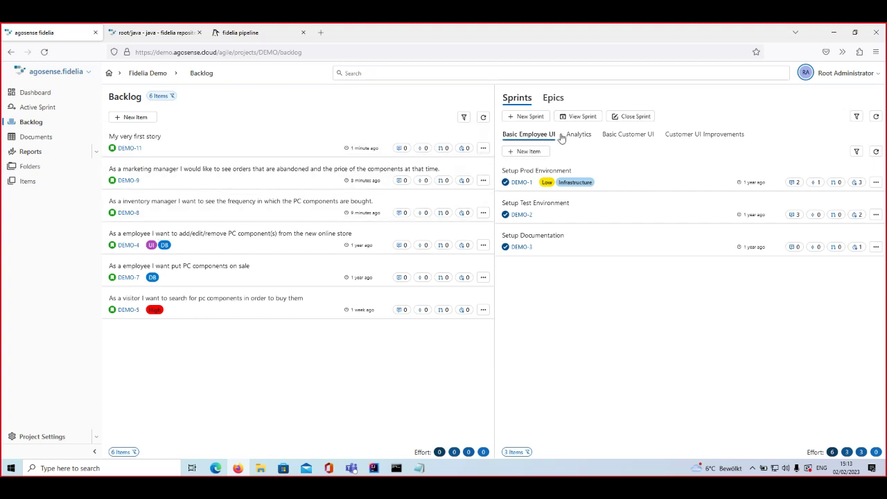
pyautogui.click(620, 134)
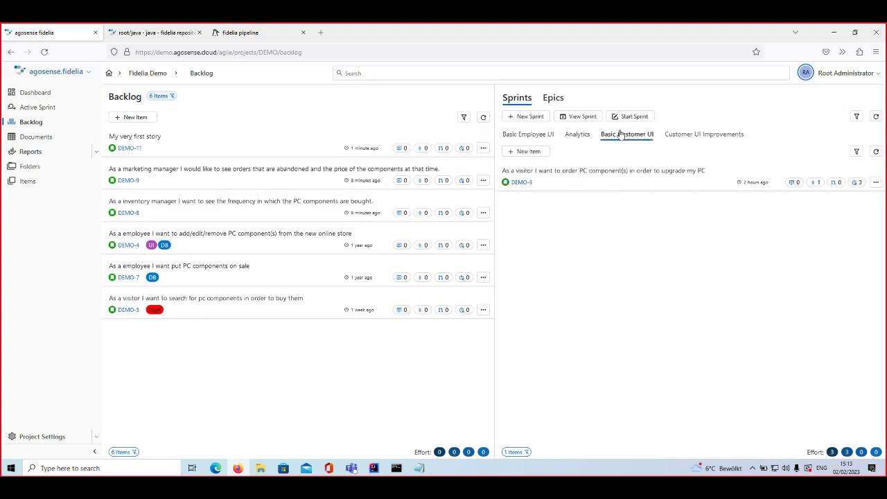
pyautogui.click(524, 136)
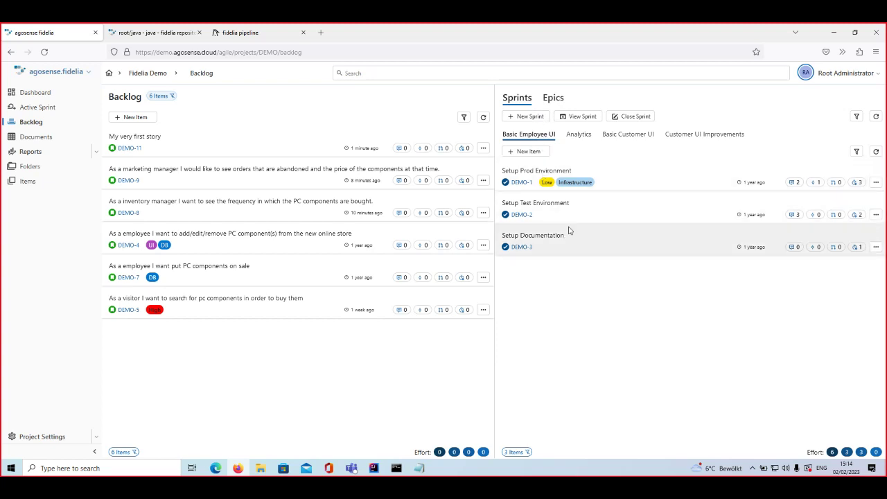
pyautogui.rightClick(680, 241)
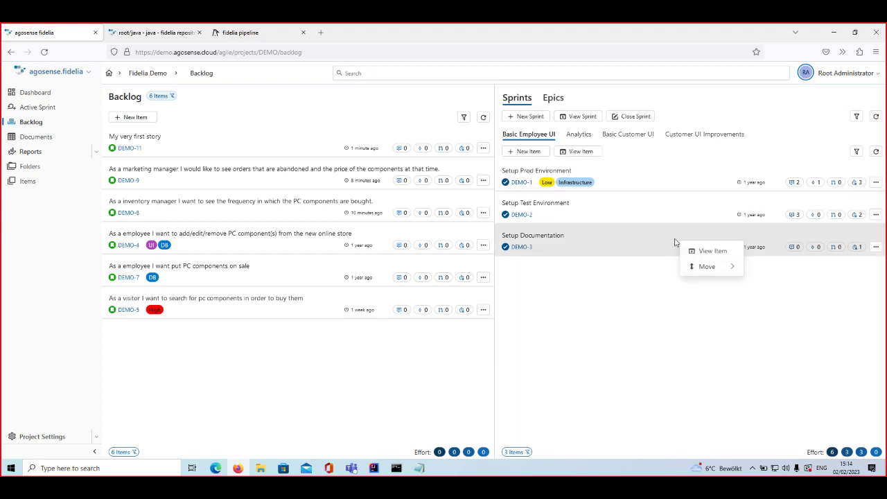
pyautogui.click(639, 320)
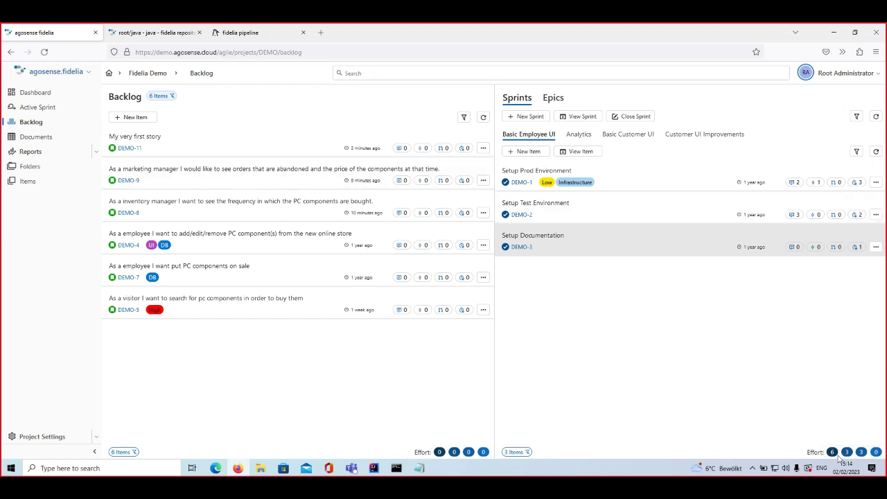
# - Review the items planned in the Basic Customer UI, Analytics and Basic Employee UI sprints
pyautogui.click(607, 133)
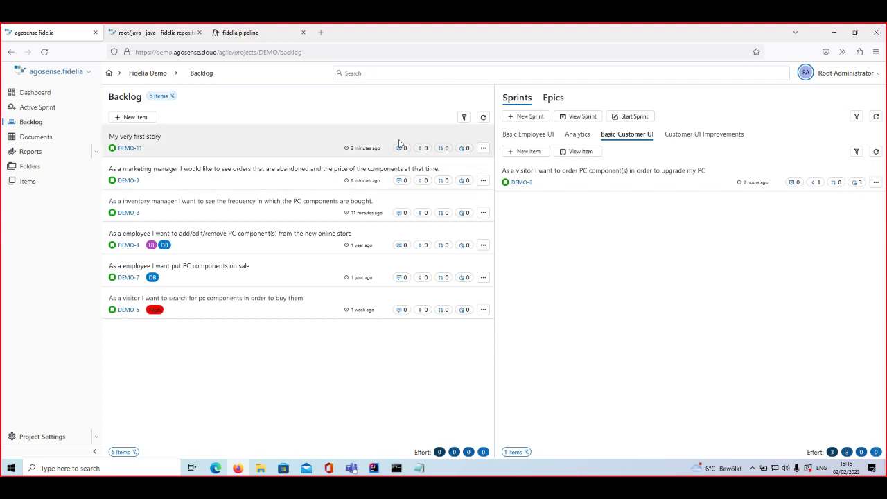
pyautogui.click(569, 139)
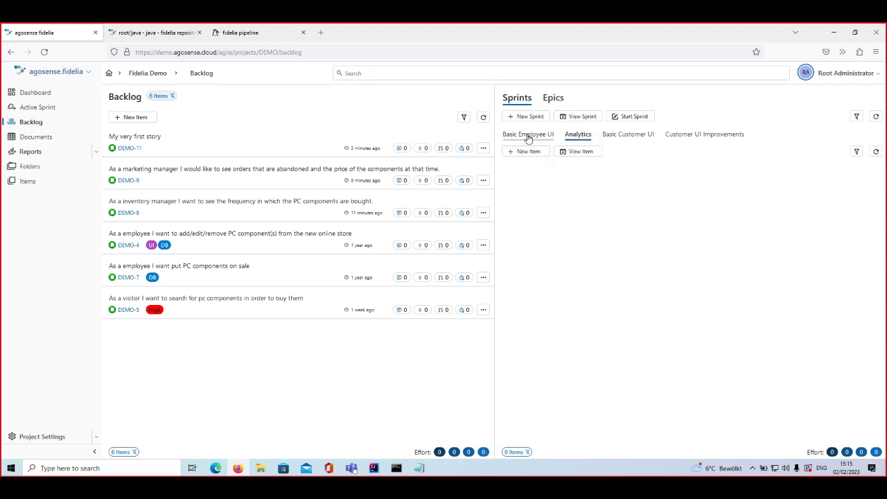
pyautogui.click(528, 136)
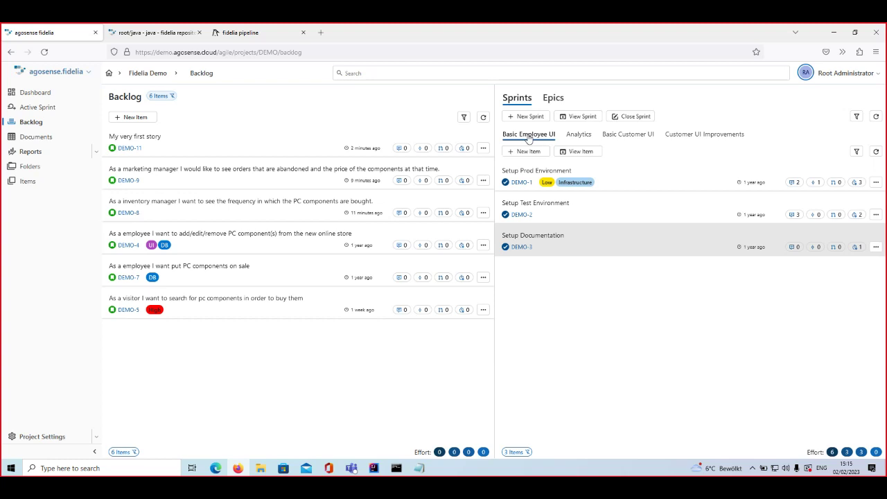
# - Move the inventory manager story DEMO-8 and the marketing manager story DEMO-9 from the backlog into the Analytics sprint
pyautogui.click(574, 136)
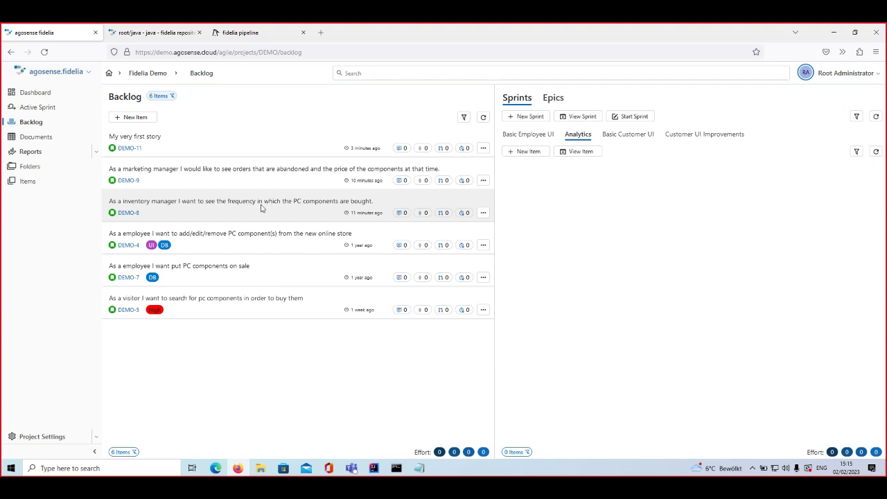
pyautogui.moveTo(261, 206); pyautogui.dragTo(558, 180)
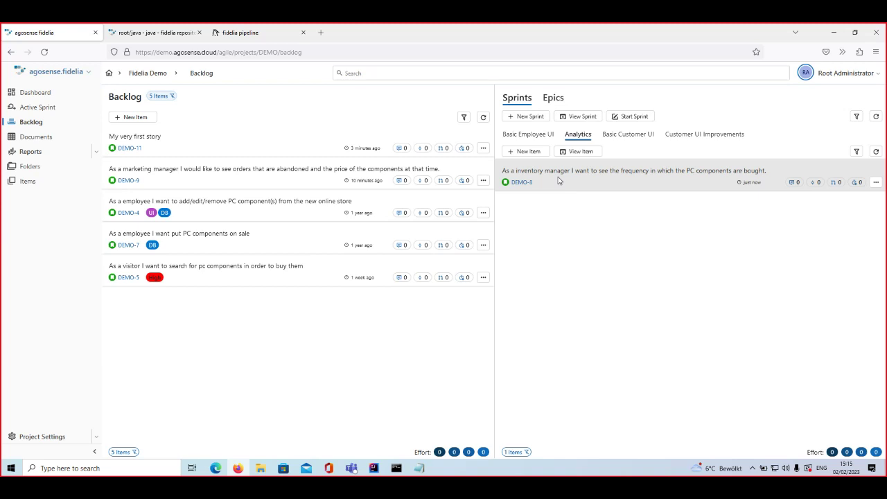
pyautogui.click(194, 179)
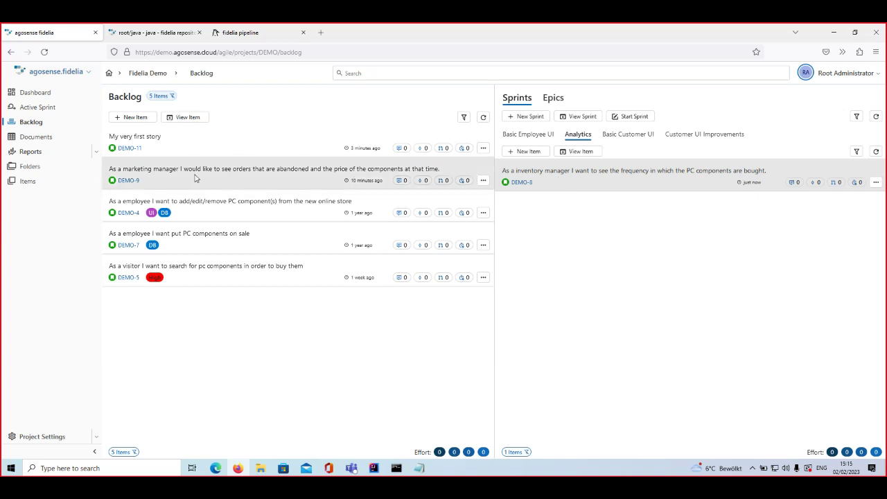
pyautogui.moveTo(194, 178); pyautogui.dragTo(521, 201)
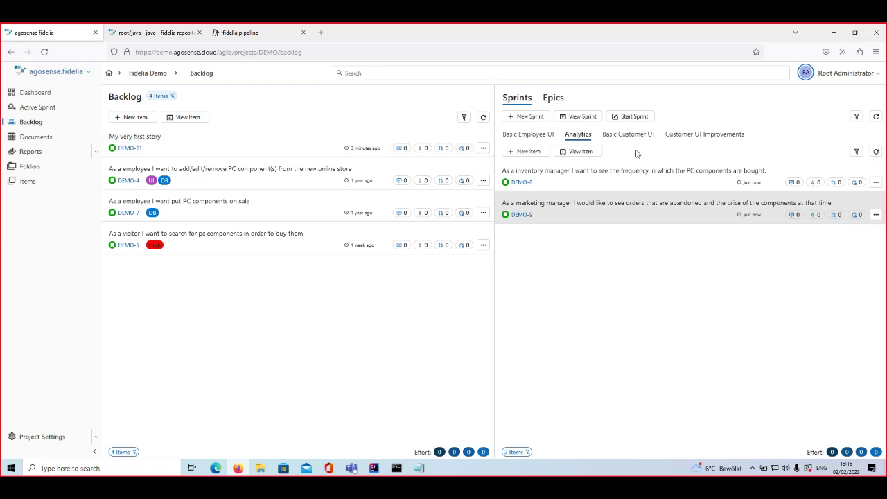
# - Move "My very first story" from the backlog into the Customer UI Improvements sprint and check the contents of both newly filled sprints
pyautogui.click(708, 136)
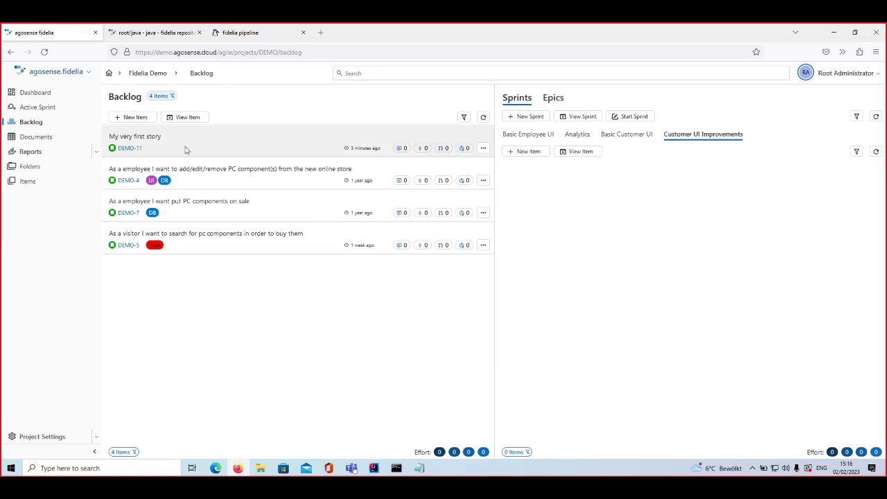
pyautogui.moveTo(186, 147); pyautogui.dragTo(648, 193)
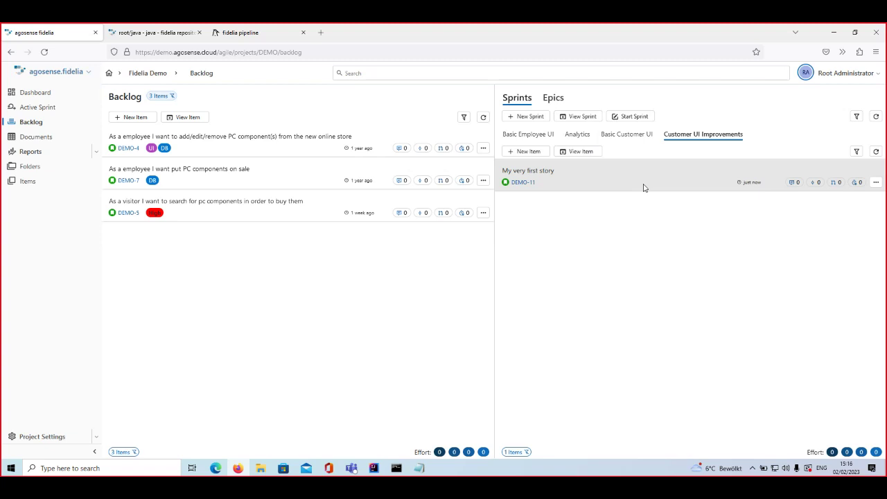
pyautogui.click(579, 140)
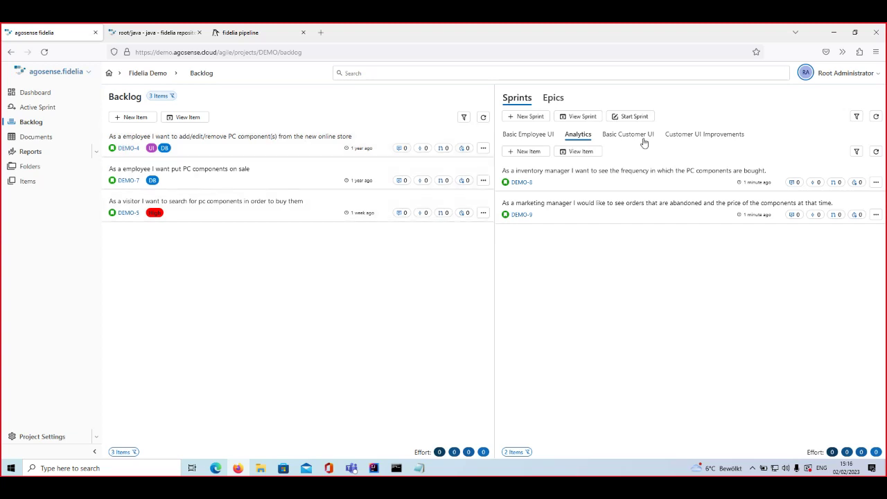
pyautogui.click(698, 139)
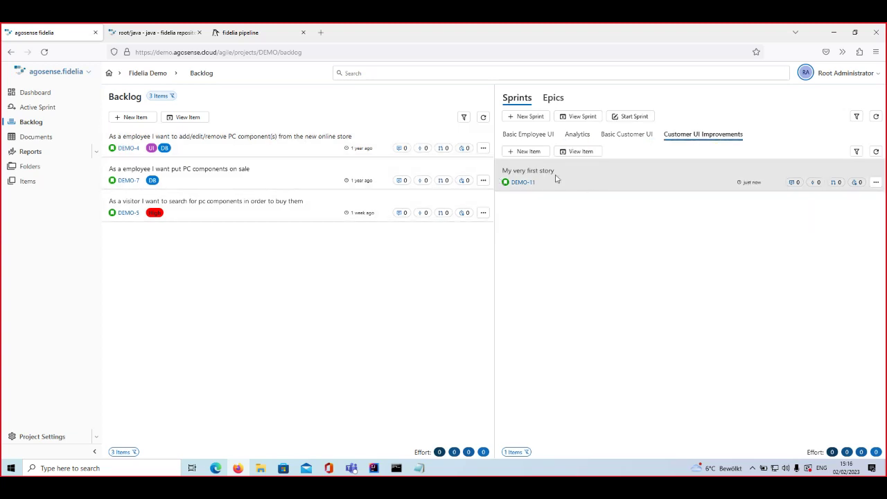
# - Set the effort points of story DEMO-8 in the Analytics sprint to 3, submit the change and close the story's details
pyautogui.click(574, 137)
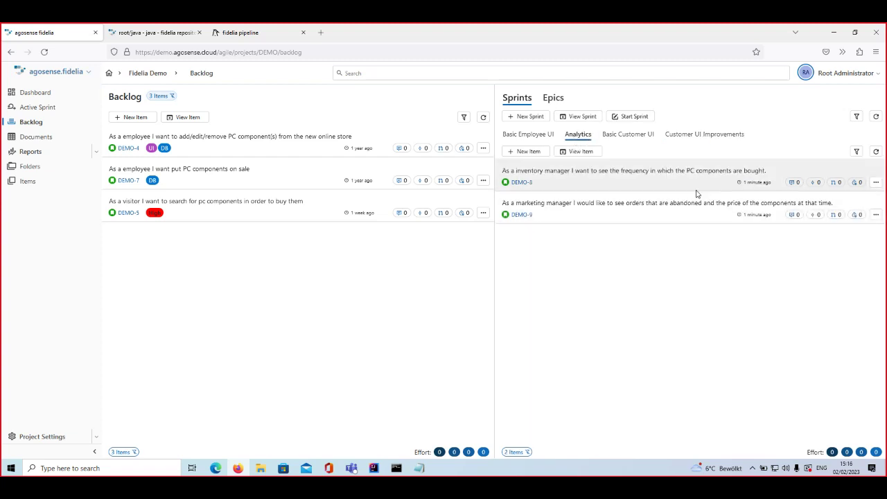
pyautogui.click(521, 182)
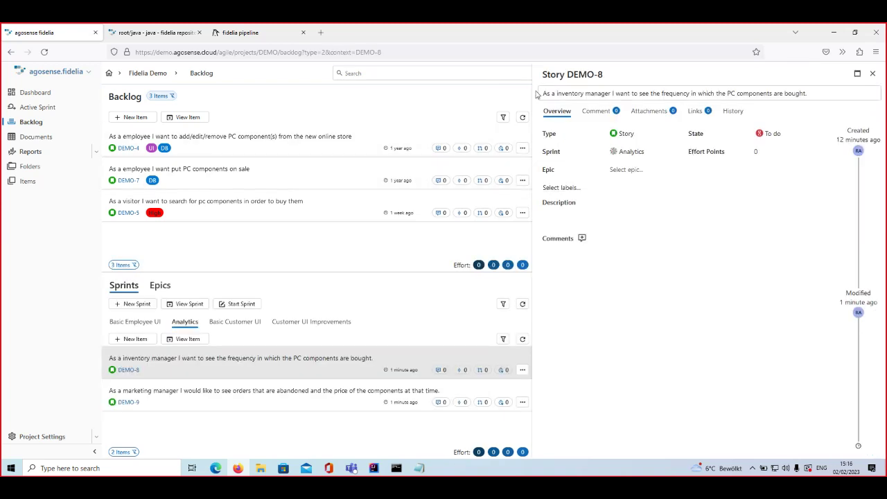
pyautogui.click(774, 151)
pyautogui.doubleClick(773, 151)
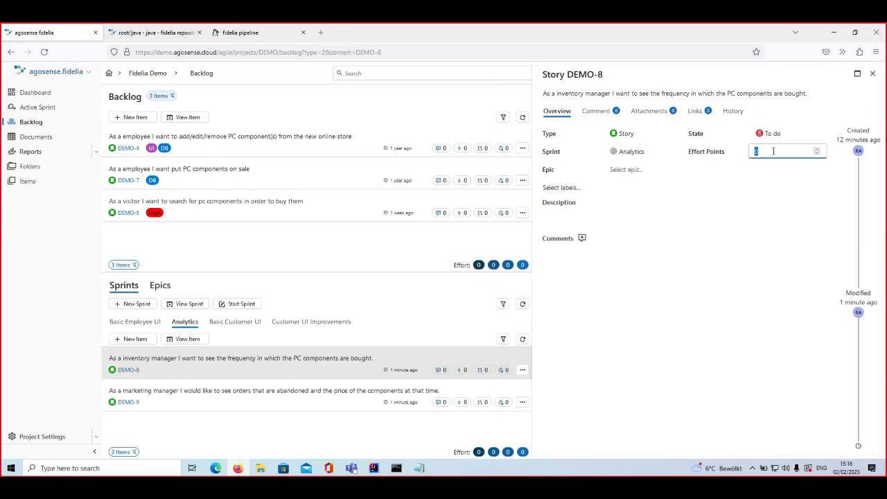
pyautogui.write('3')
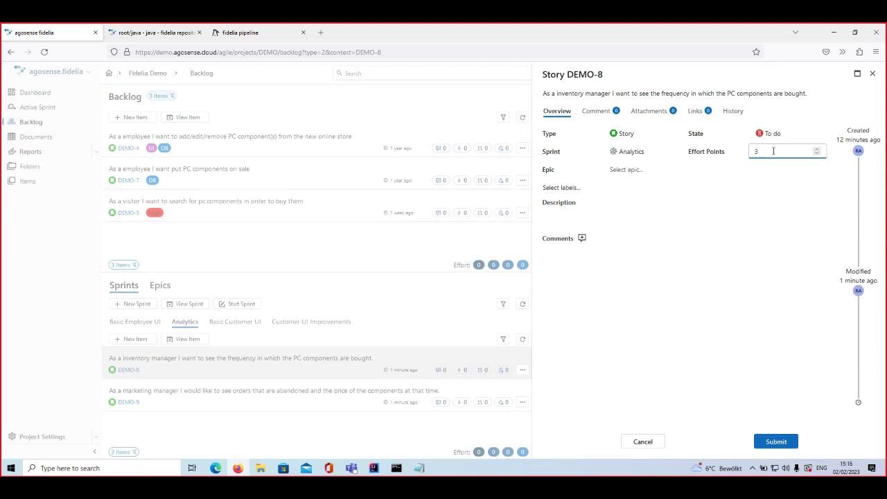
pyautogui.click(776, 441)
pyautogui.click(872, 73)
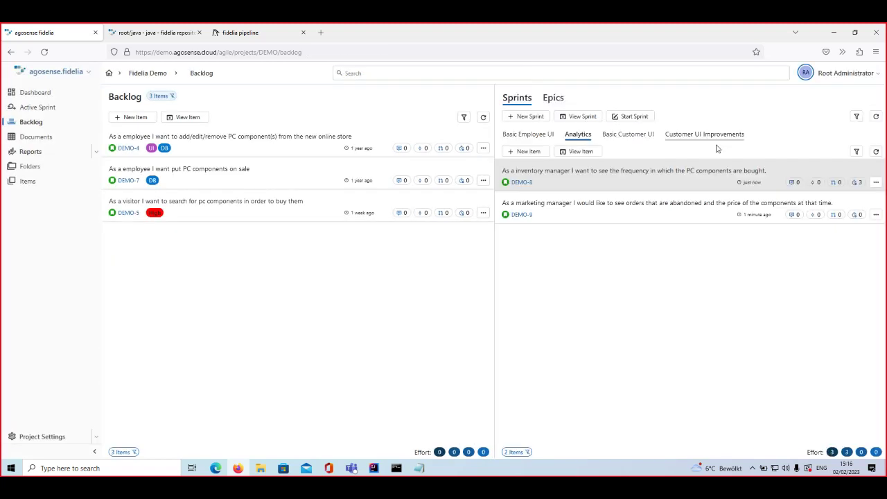
# - Set the effort points of story DEMO-9 in the Analytics sprint to 5, submit the change and close the story's details
pyautogui.click(519, 215)
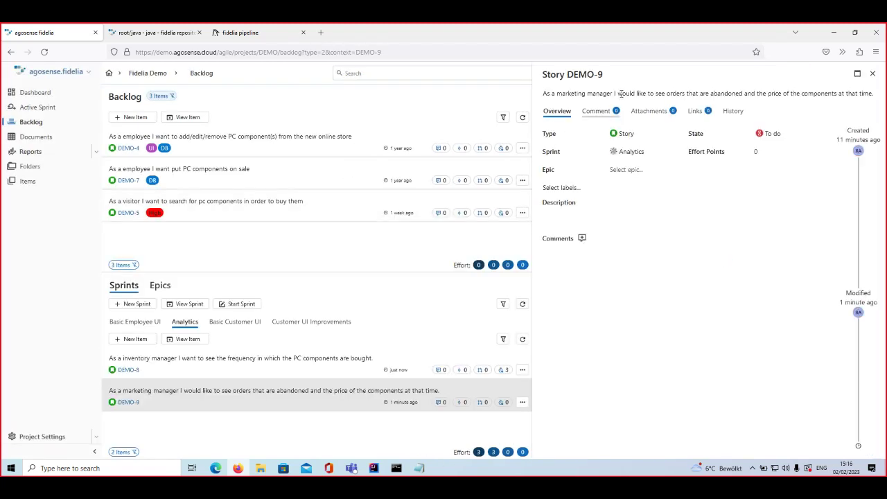
pyautogui.click(764, 150)
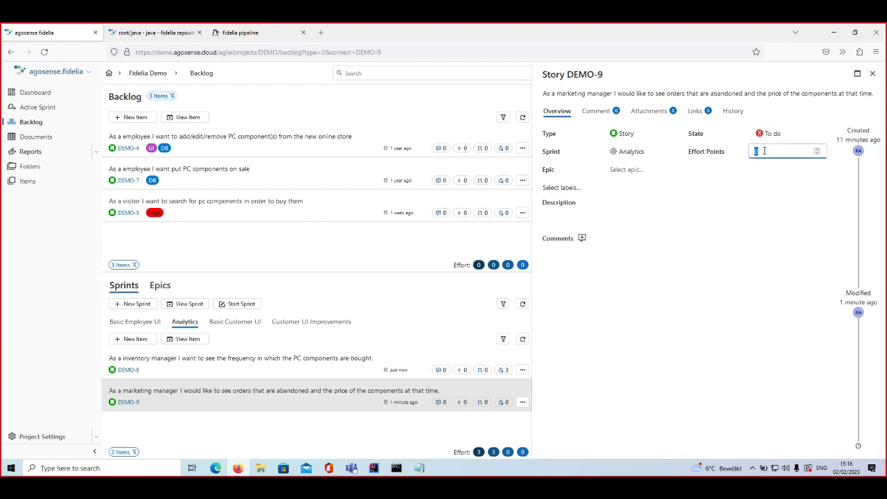
pyautogui.write('5')
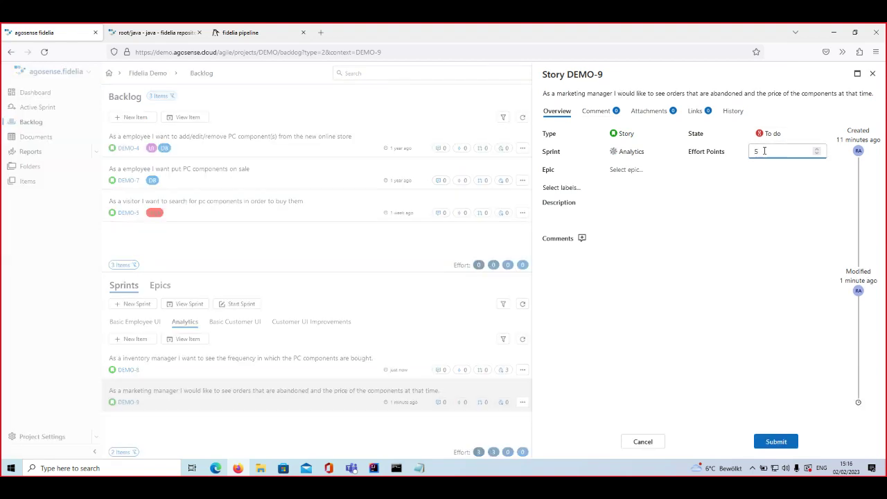
pyautogui.click(779, 442)
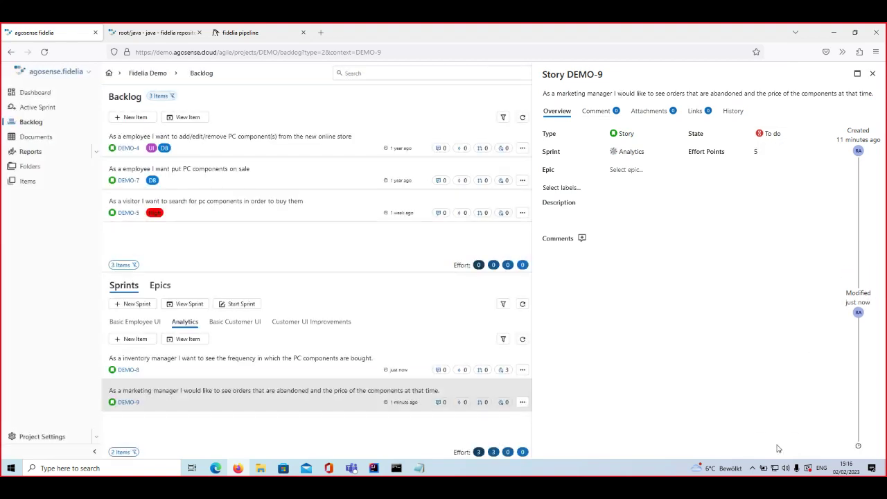
pyautogui.click(872, 72)
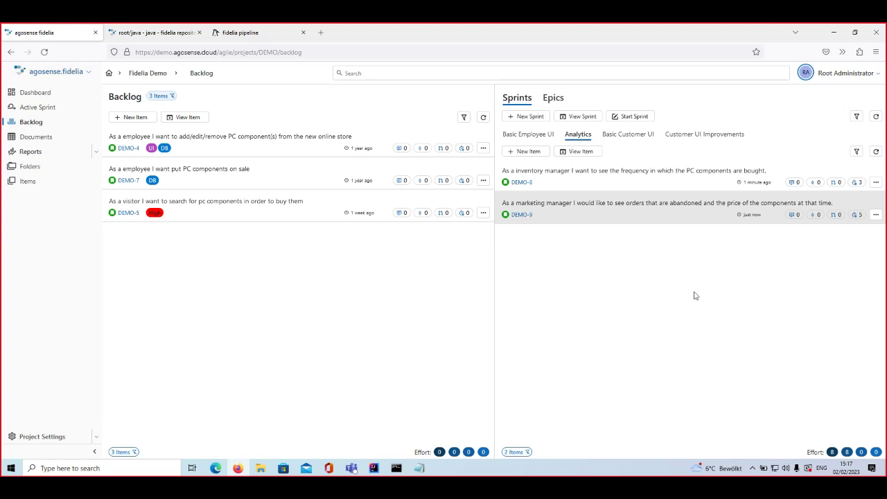
# - Review the Basic Customer UI and Customer UI Improvements sprints, look at the epics and return to the sprints
pyautogui.click(627, 135)
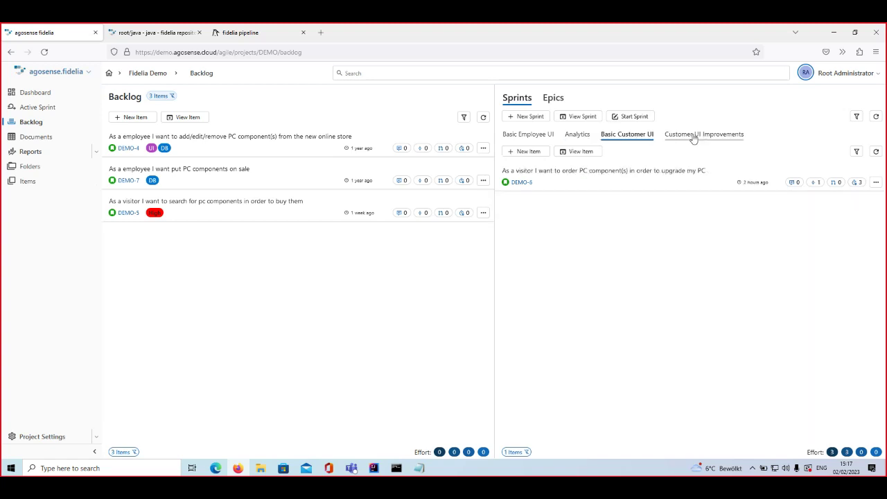
pyautogui.click(693, 139)
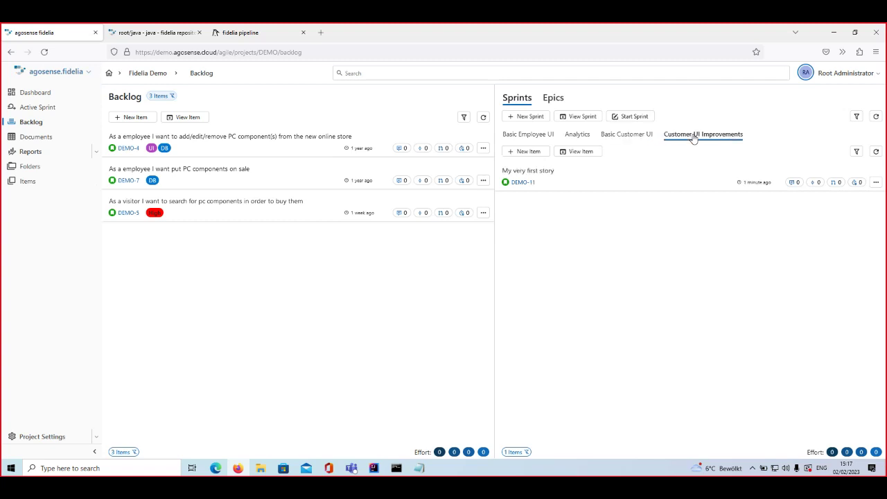
pyautogui.click(613, 138)
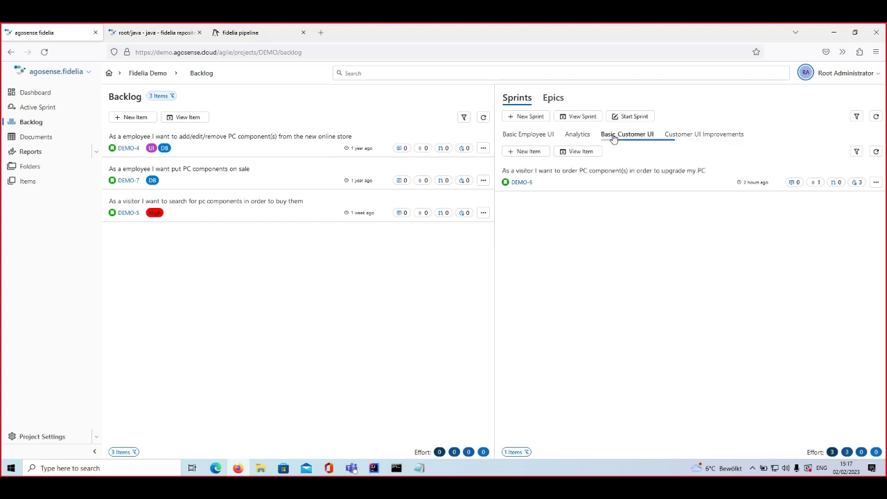
pyautogui.click(563, 100)
pyautogui.click(517, 98)
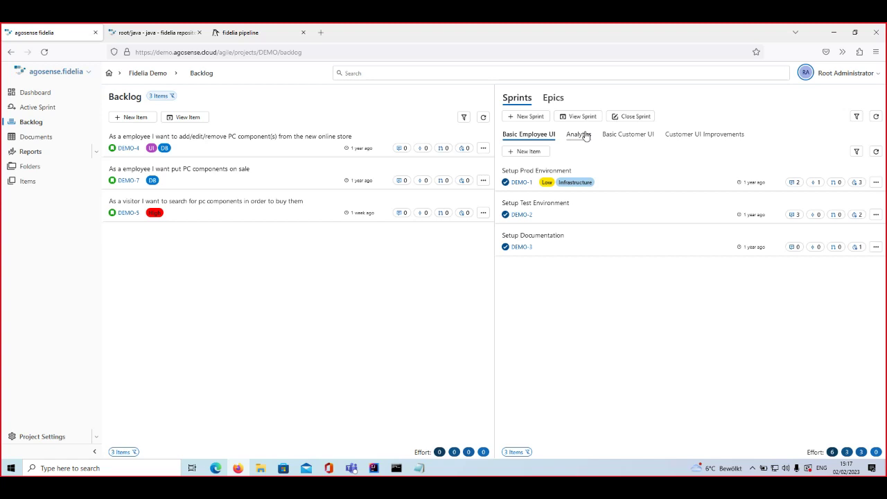
# - Open story DEMO-6 from the Basic Customer UI sprint and select its ID in the details heading
pyautogui.click(622, 138)
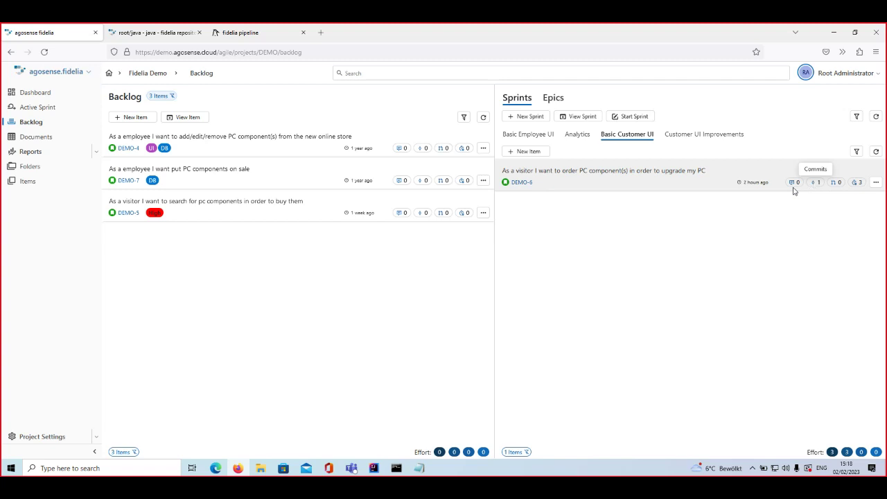
pyautogui.click(522, 183)
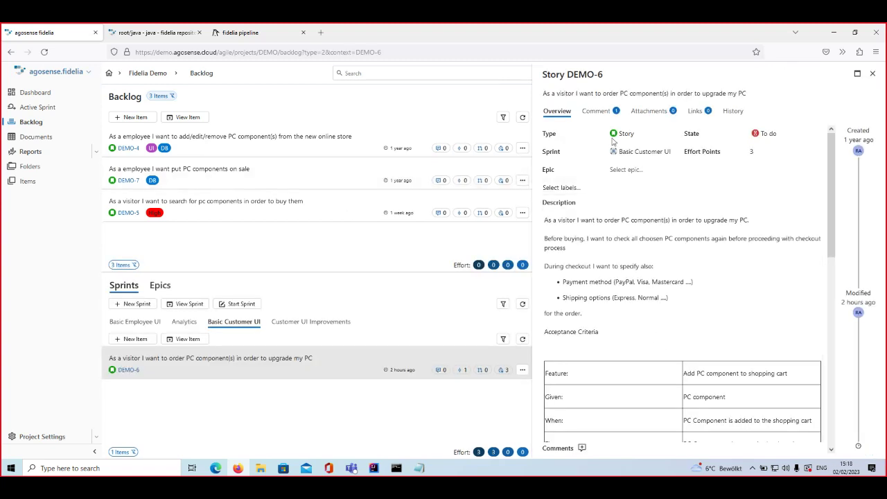
pyautogui.moveTo(567, 75); pyautogui.dragTo(609, 77)
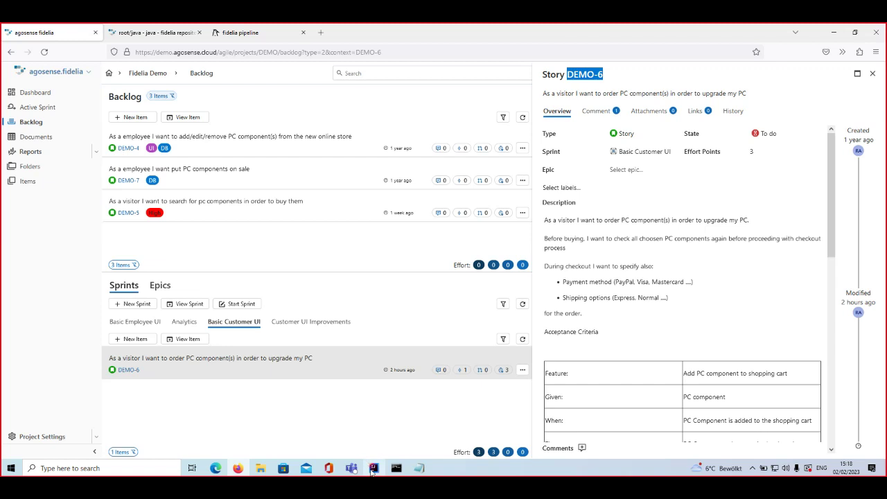
# - Switch to IntelliJ IDEA, expand the java project and show the Process.java file
pyautogui.click(373, 469)
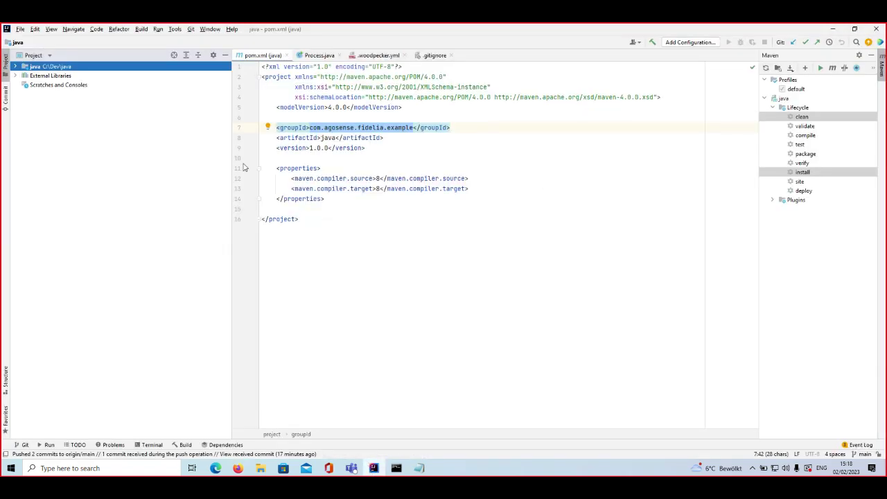
pyautogui.doubleClick(57, 67)
pyautogui.click(319, 55)
# - Add a System.out.println statement with the text "this another check" below the existing printf line in the main method
pyautogui.click(488, 118)
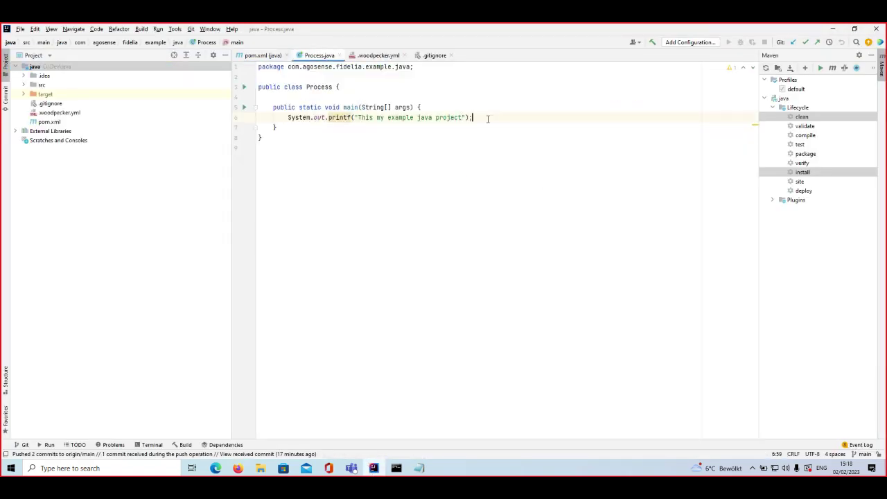
pyautogui.press('Return')
pyautogui.write('sout')
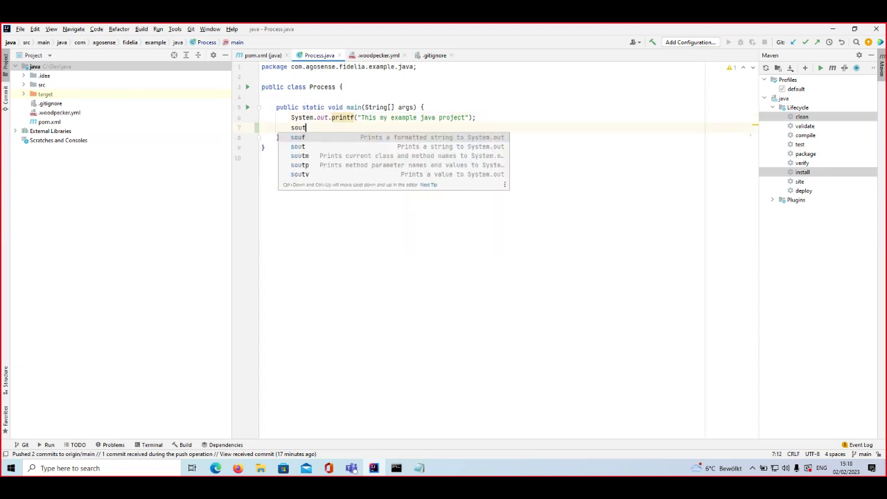
pyautogui.press('Down')
pyautogui.press('Return')
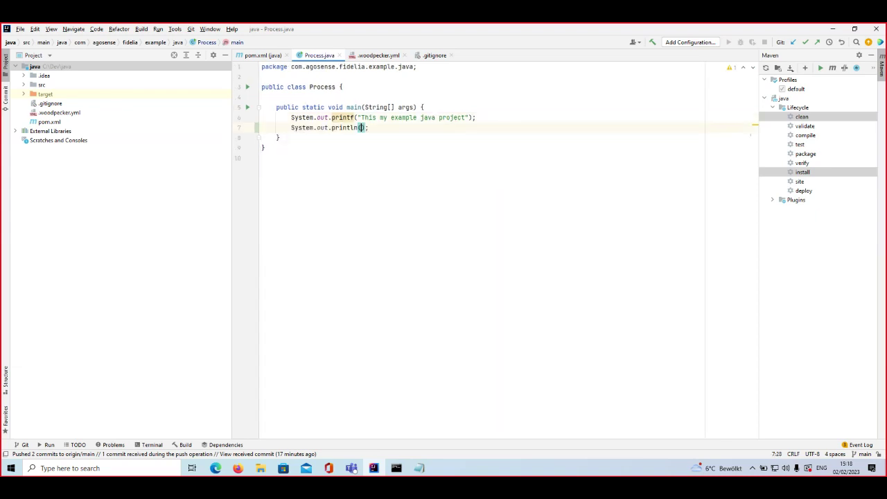
pyautogui.write('"this ar')
pyautogui.write('other check')
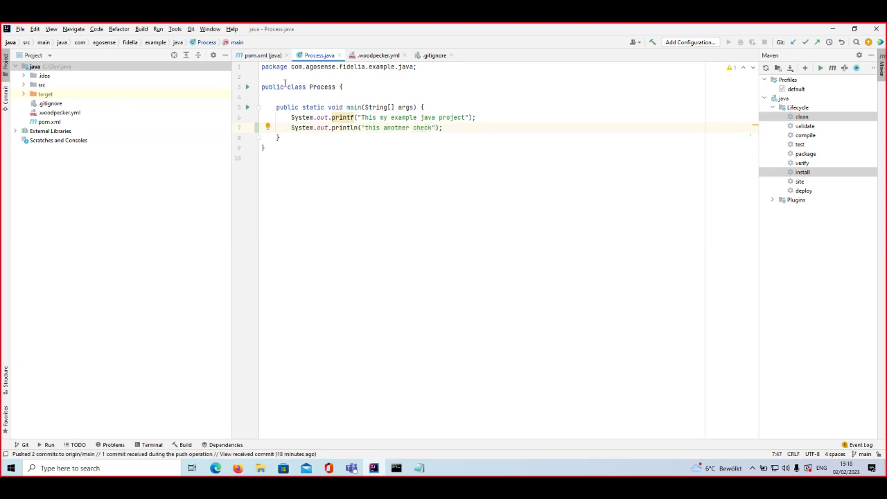
pyautogui.click(62, 67)
pyautogui.rightClick(66, 67)
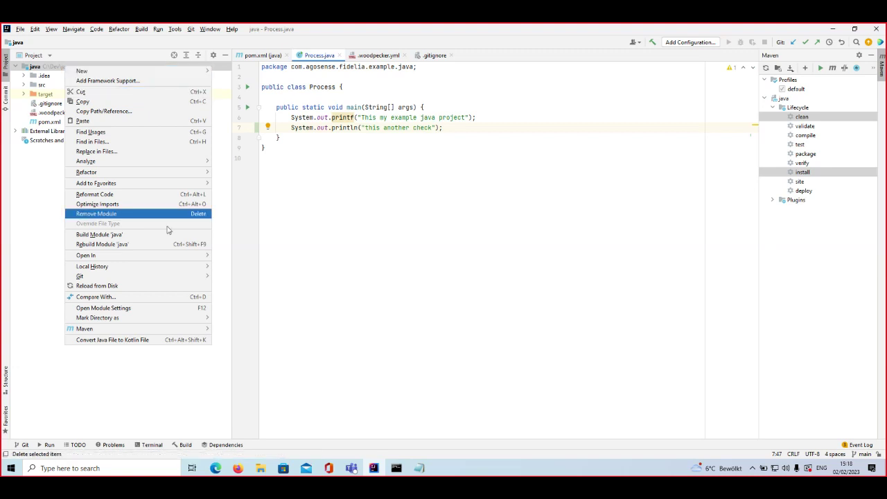
pyautogui.moveTo(166, 275)
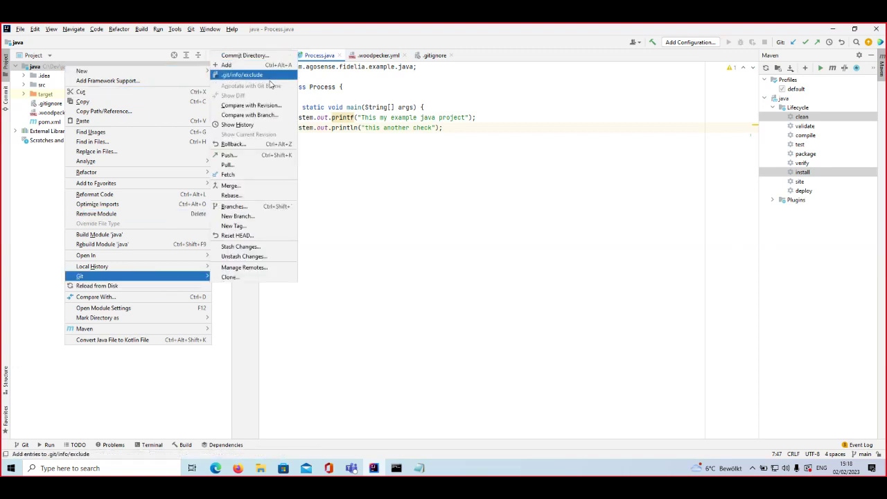
pyautogui.click(230, 154)
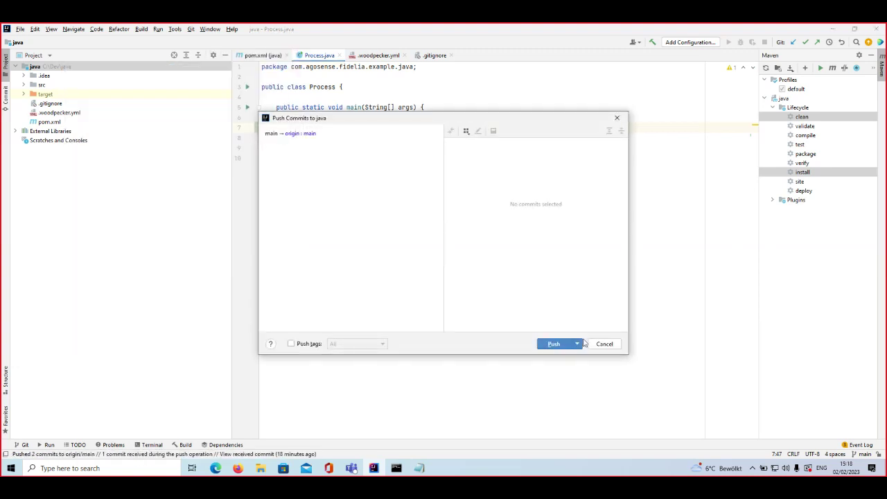
pyautogui.press('Escape')
# - Start a Git commit of the Process.java change and set the commit message to "DEMO-6 new changes coming"
pyautogui.click(191, 29)
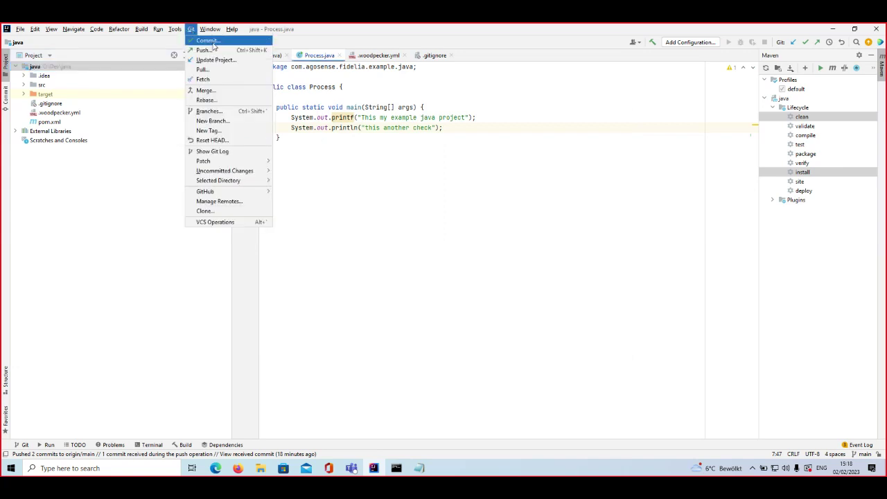
pyautogui.click(207, 40)
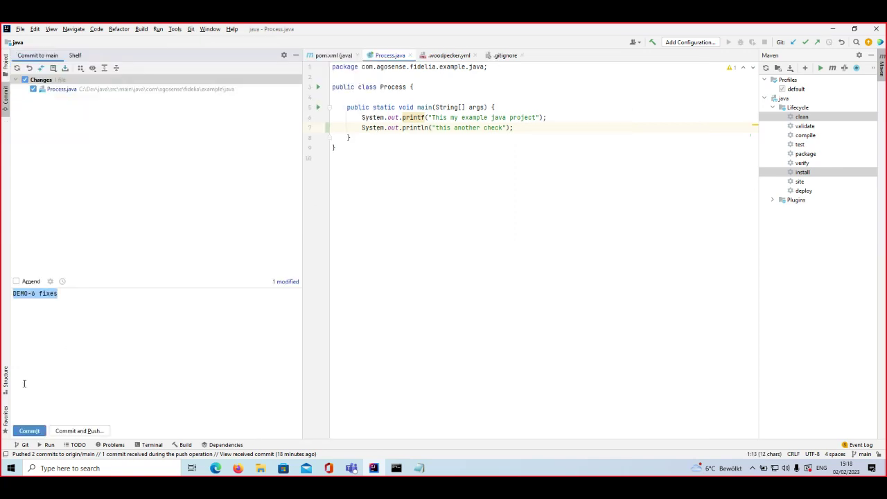
pyautogui.click(20, 294)
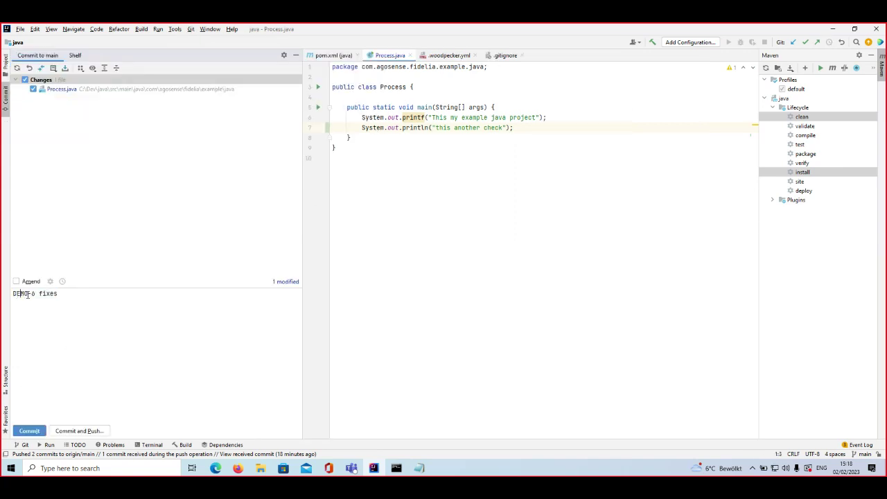
pyautogui.doubleClick(33, 295)
pyautogui.click(37, 295)
pyautogui.moveTo(38, 294); pyautogui.dragTo(93, 294)
pyautogui.write('new changes coming')
# - Commit the Process.java change despite the code check warning and push it to origin/main
pyautogui.click(104, 429)
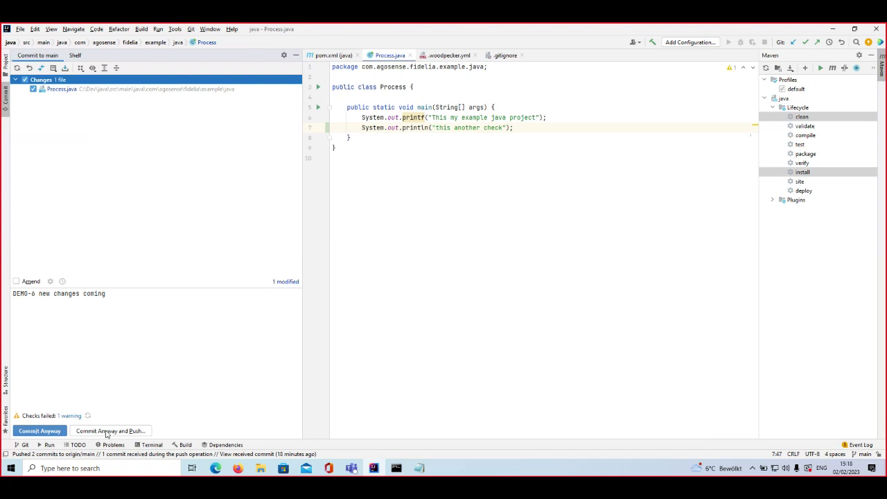
pyautogui.click(107, 431)
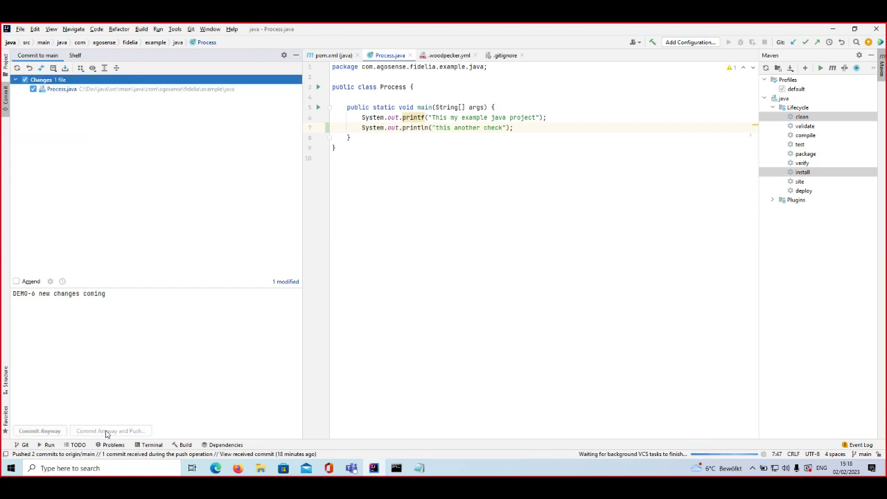
pyautogui.click(564, 354)
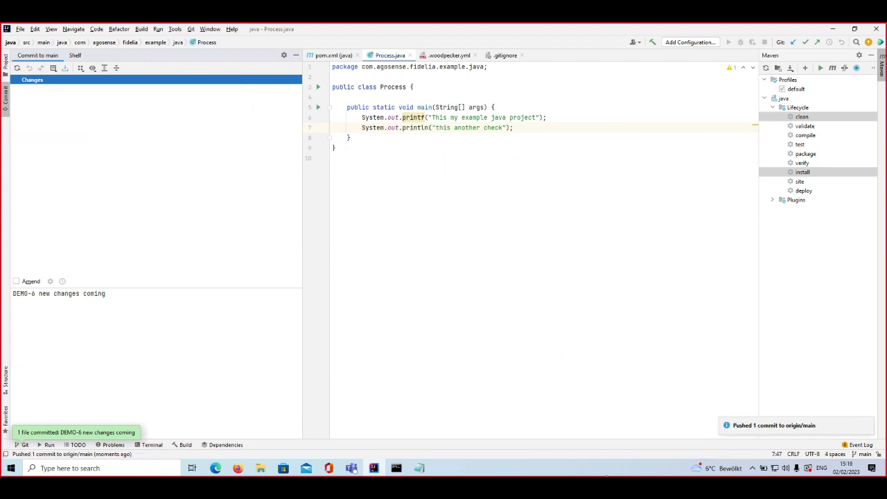
# - Switch to agosense.fidelia in Firefox, close and reopen story DEMO-6 from the Basic Customer UI sprint, and show its comments
pyautogui.click(238, 468)
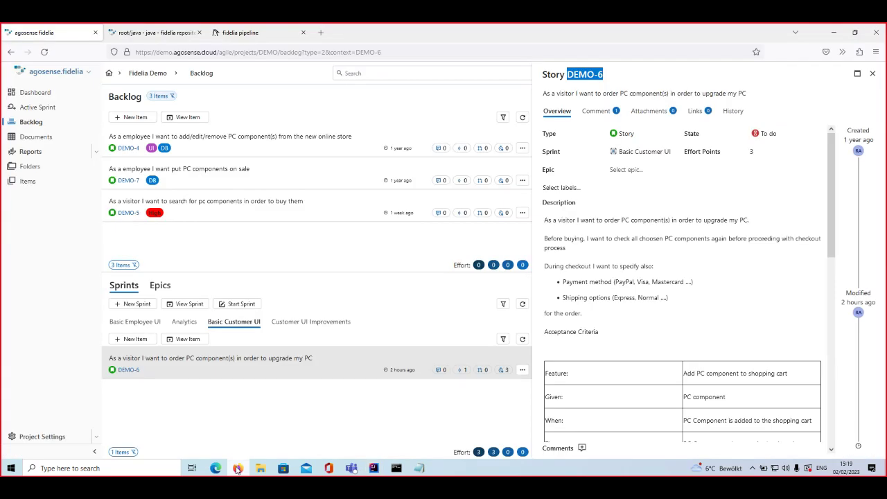
pyautogui.click(872, 73)
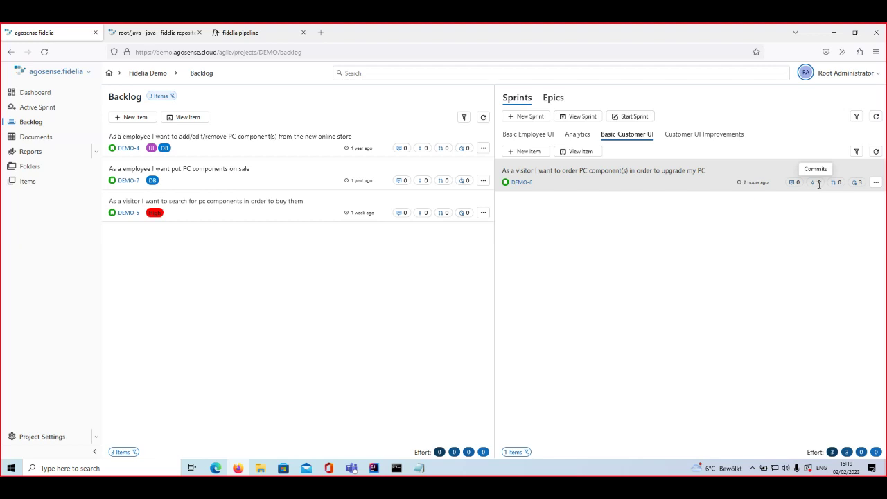
pyautogui.click(521, 182)
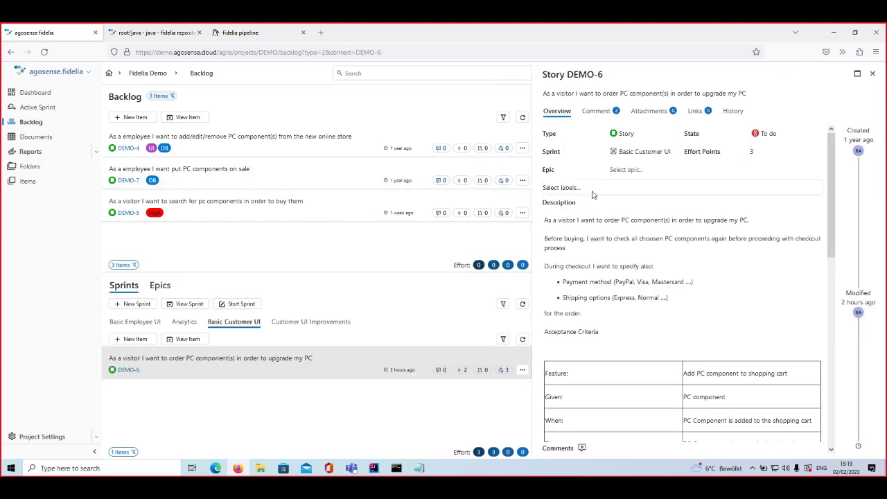
pyautogui.click(596, 113)
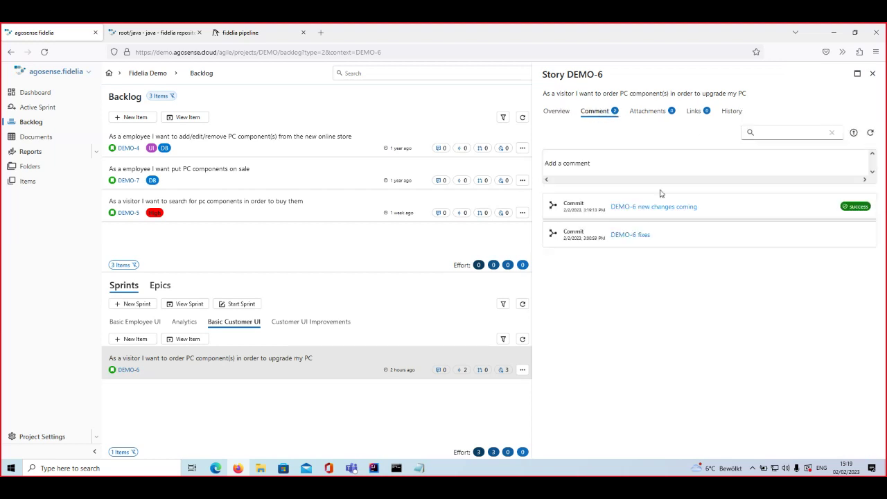